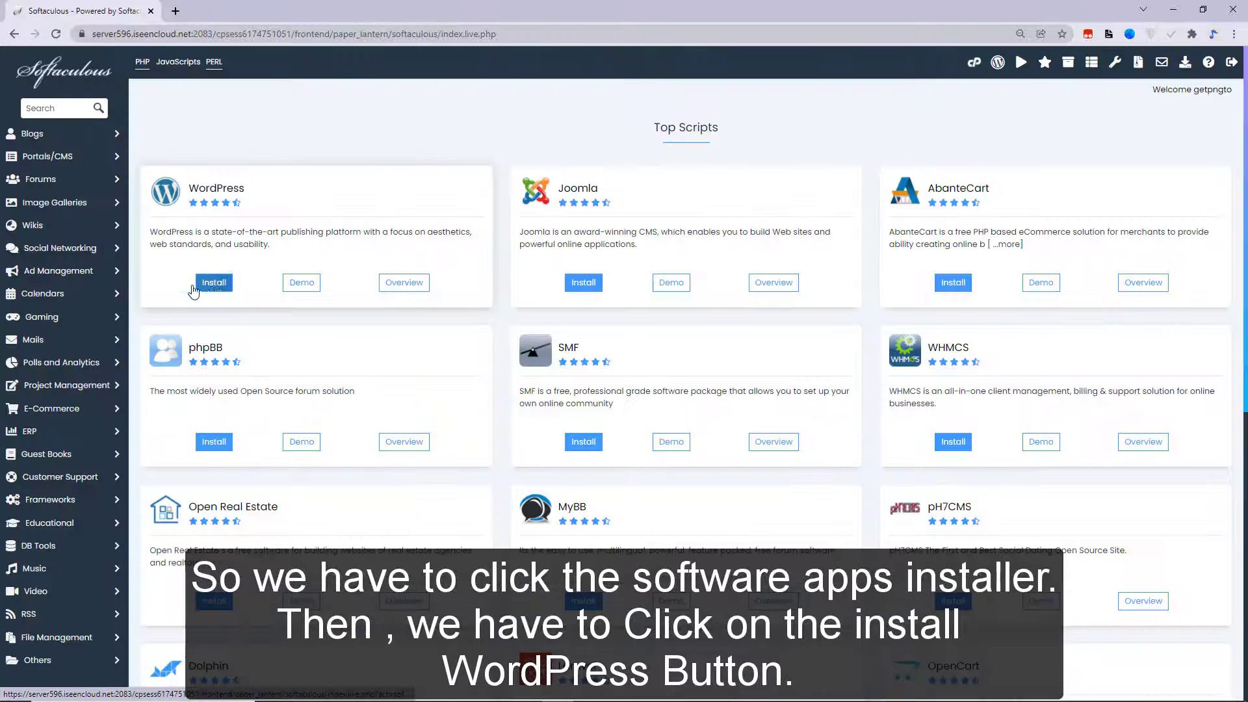
{"action": "left_click", "coordinate": [214, 283]}
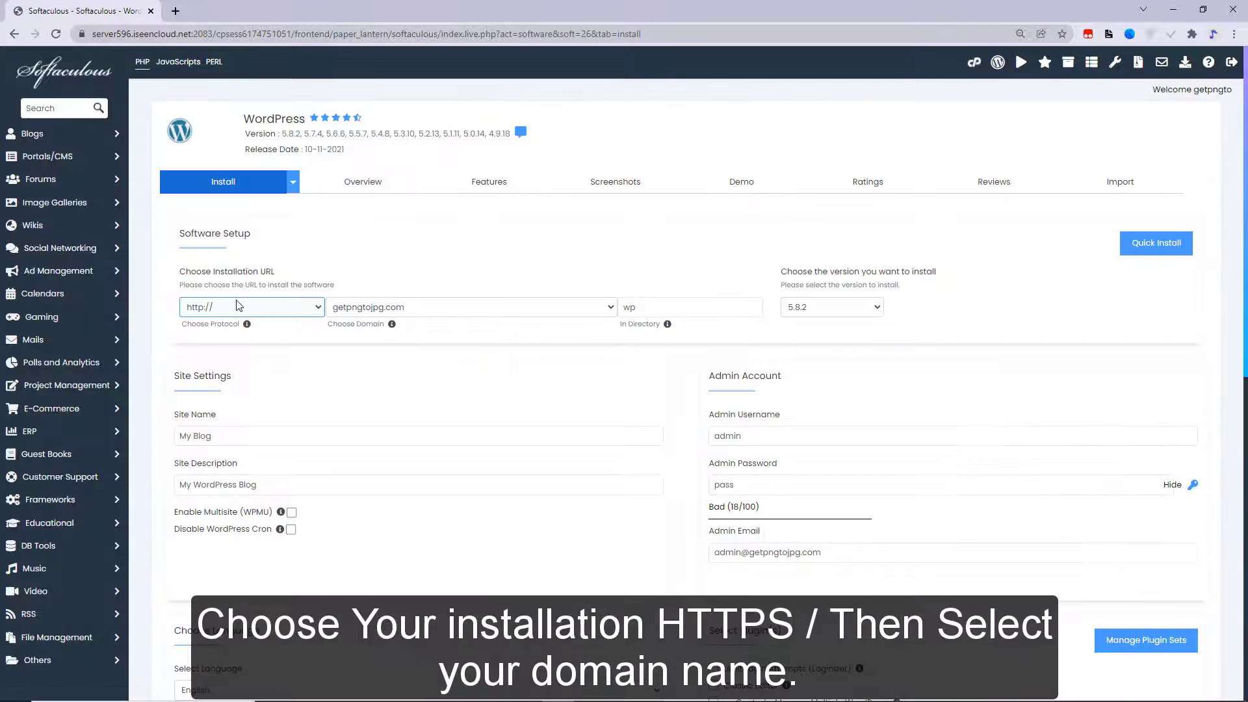
{"action": "scroll", "coordinate": [298, 257], "scroll_direction": "down", "scroll_amount": 2}
{"action": "left_click", "coordinate": [201, 182]}
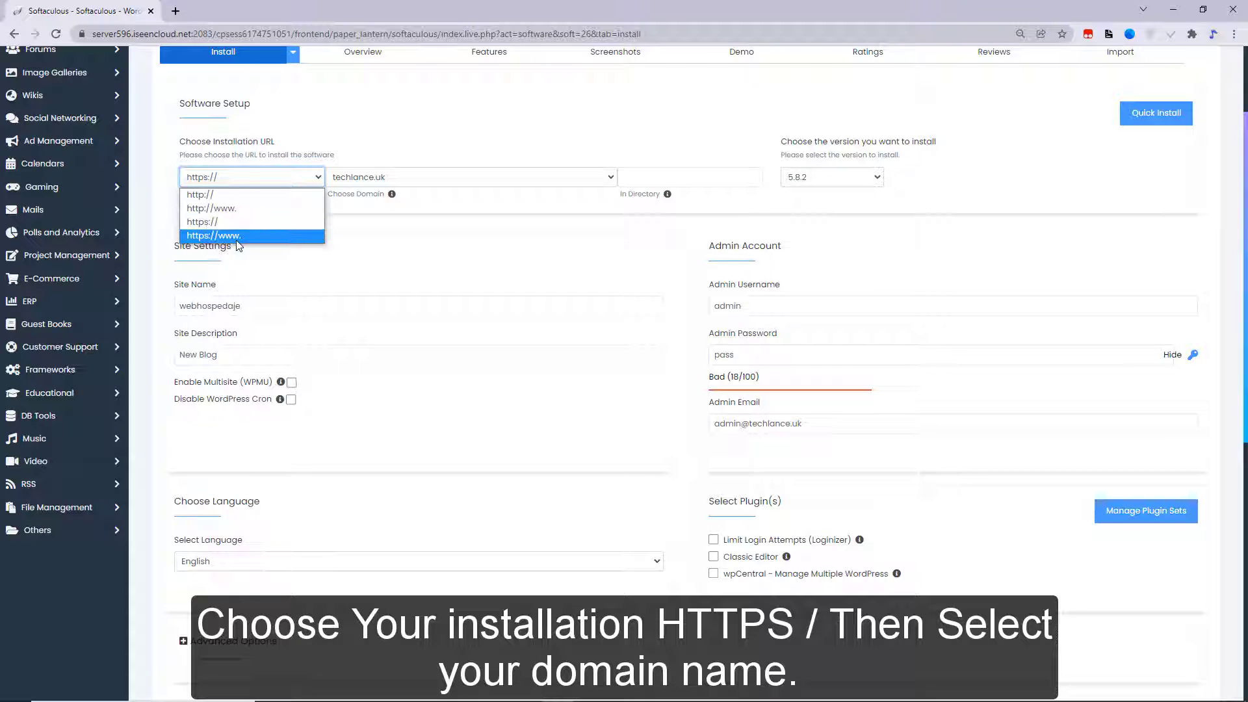
{"action": "left_click", "coordinate": [454, 276]}
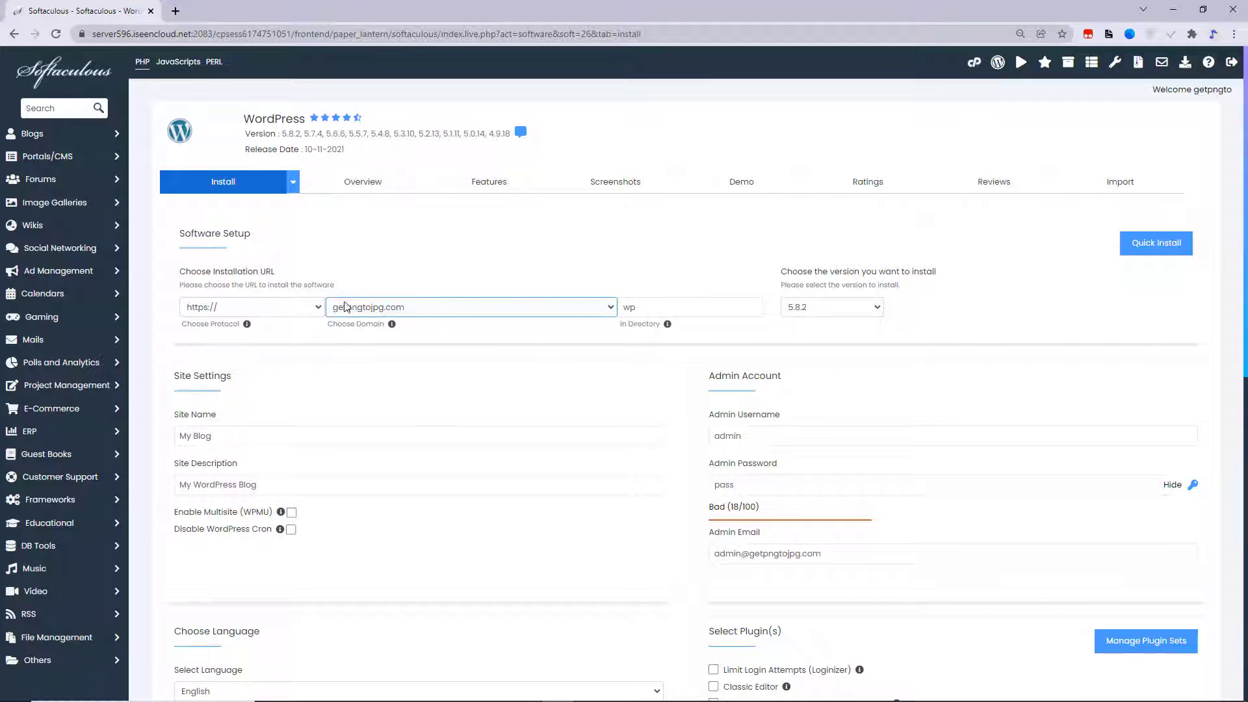
{"action": "left_click", "coordinate": [473, 315]}
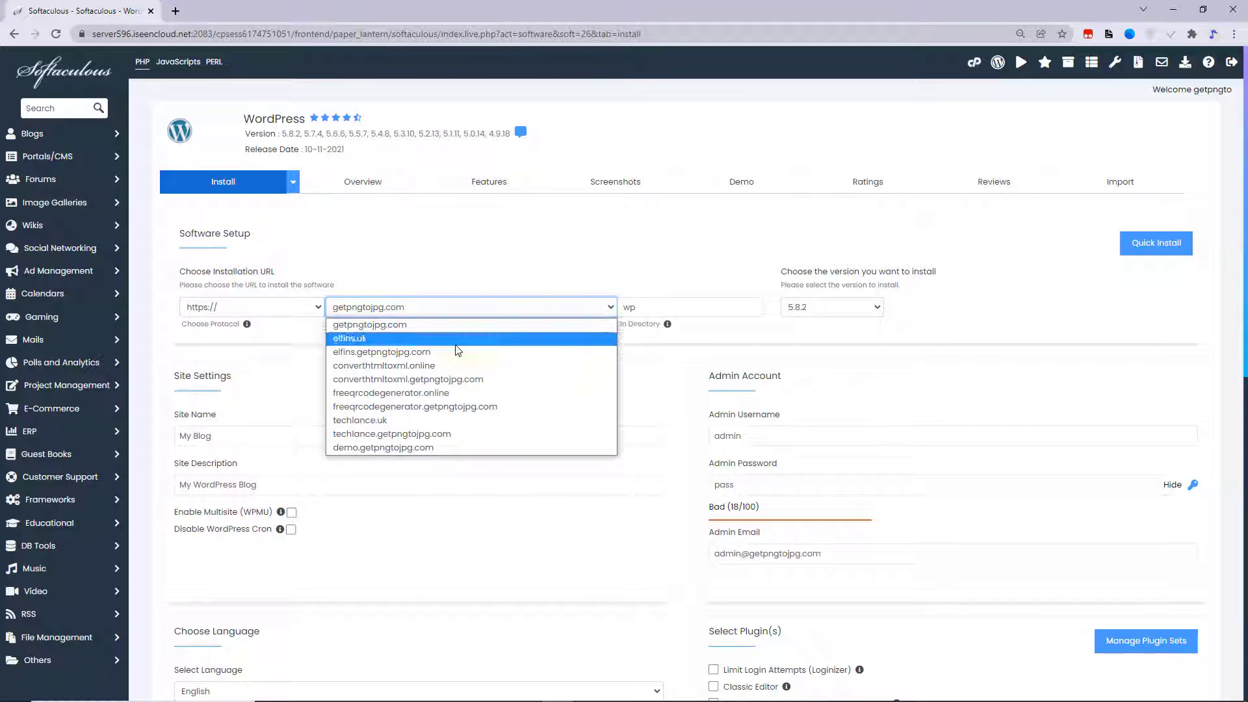
{"action": "left_click", "coordinate": [454, 420]}
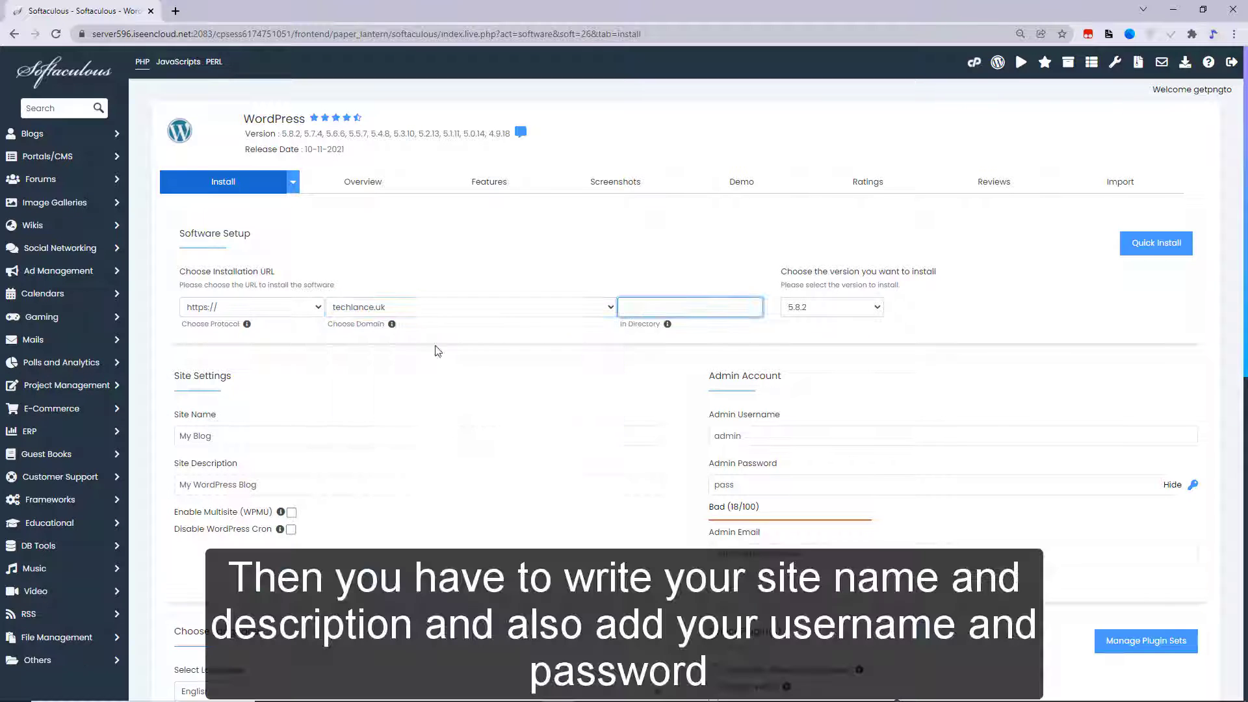
{"action": "scroll", "coordinate": [403, 358], "scroll_direction": "down", "scroll_amount": 3}
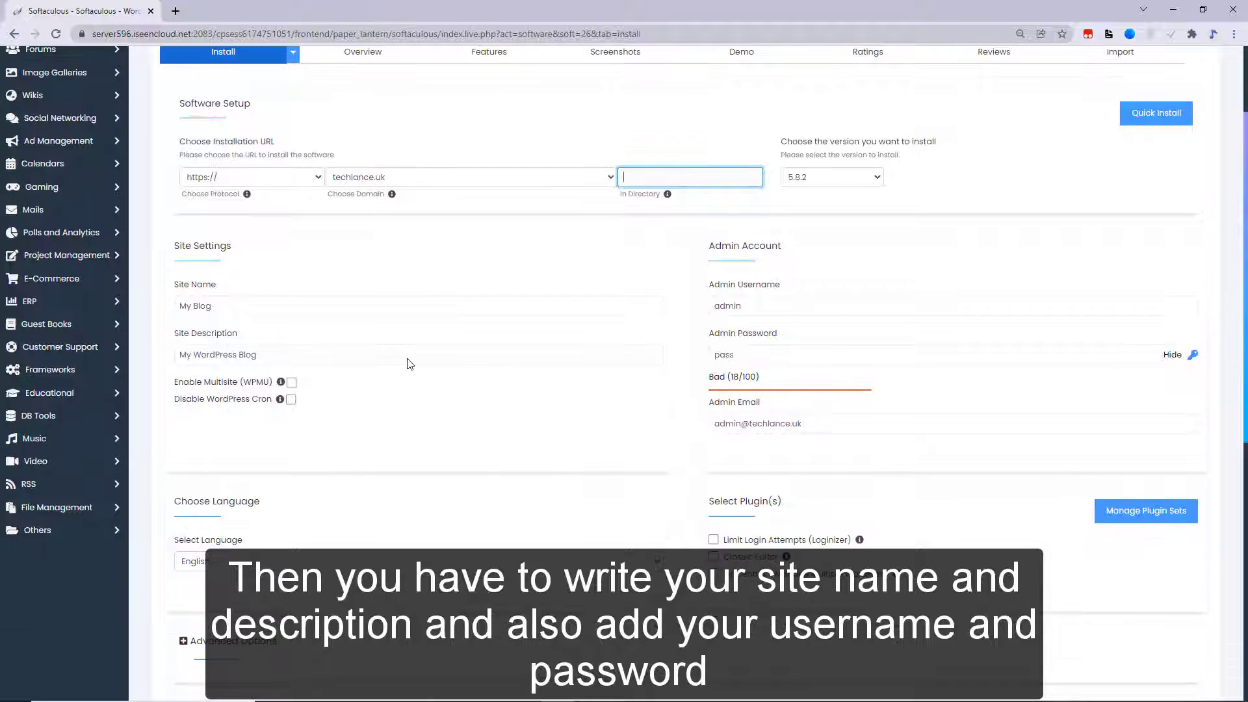
- Name the site 'webhospedaje' with description 'New Blog', and fill in the admin account fields
{"action": "left_click_drag", "start_coordinate": [274, 245], "coordinate": [129, 238]}
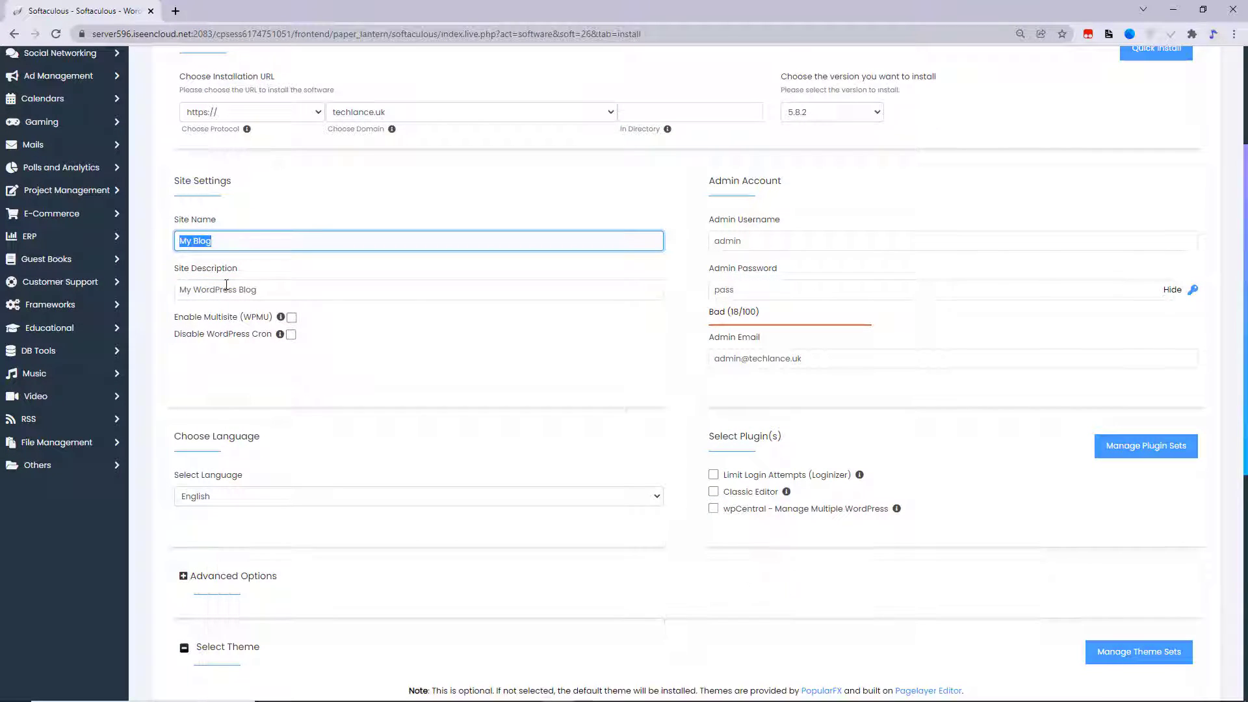
{"action": "left_click", "coordinate": [299, 223]}
{"action": "left_click_drag", "start_coordinate": [273, 247], "coordinate": [102, 238]}
{"action": "type", "text": "webhospedaje"}
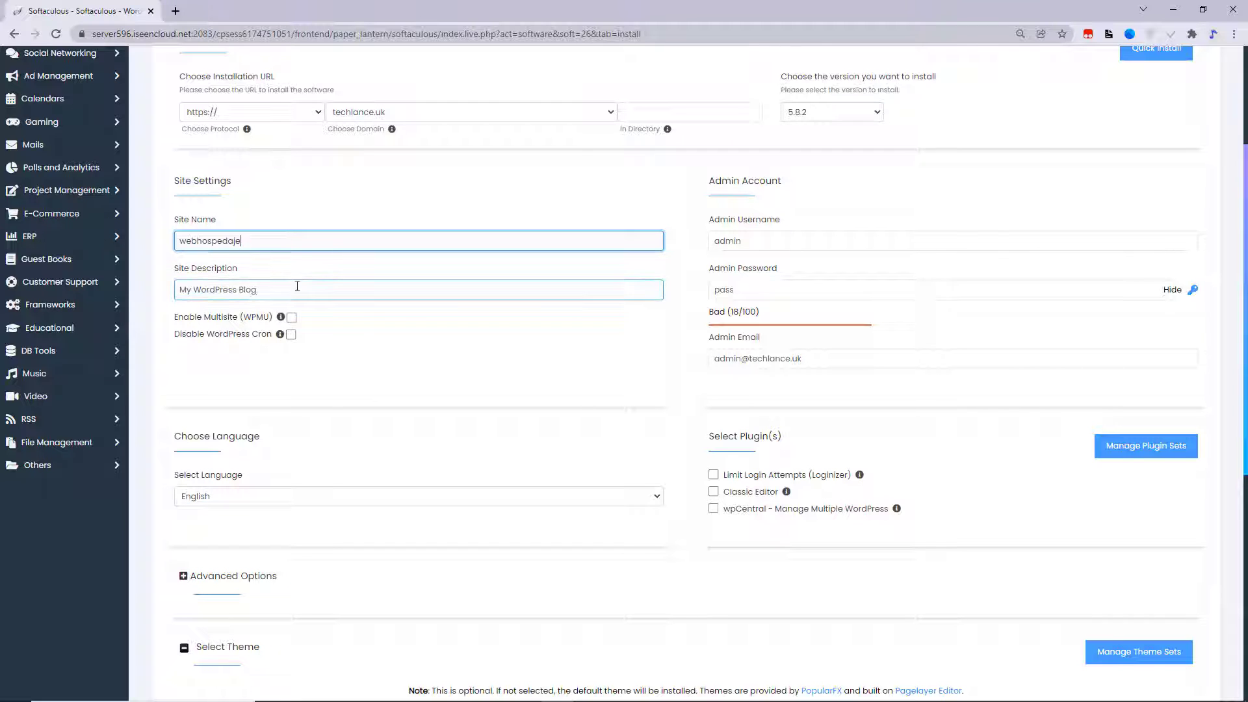
{"action": "left_click_drag", "start_coordinate": [286, 290], "coordinate": [5, 294]}
{"action": "type", "text": "Nw"}
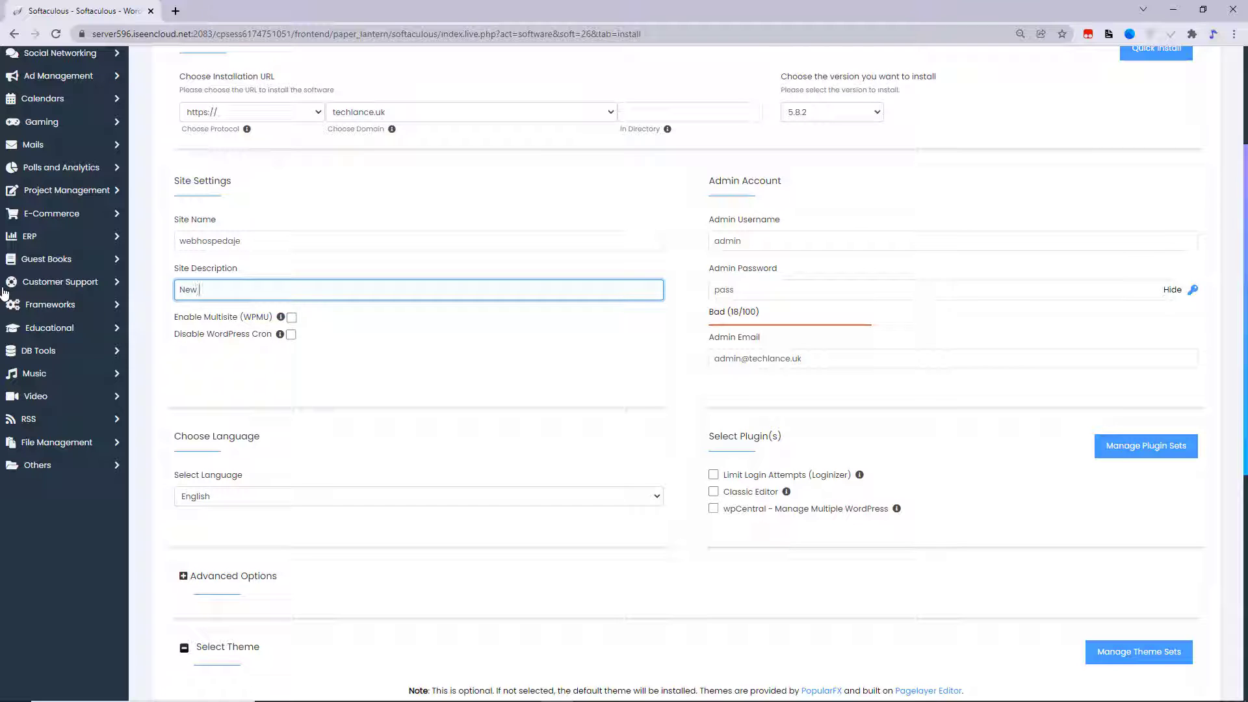
{"action": "left_click", "coordinate": [721, 241]}
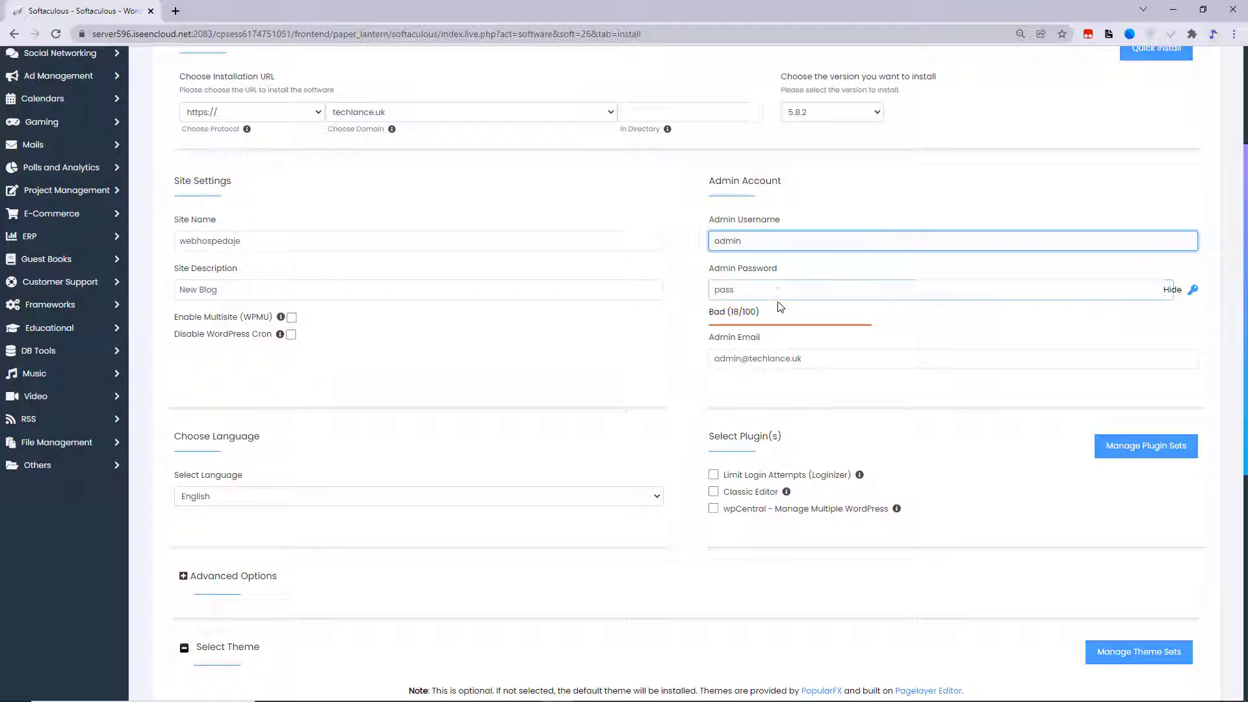
{"action": "key", "text": "Tab"}
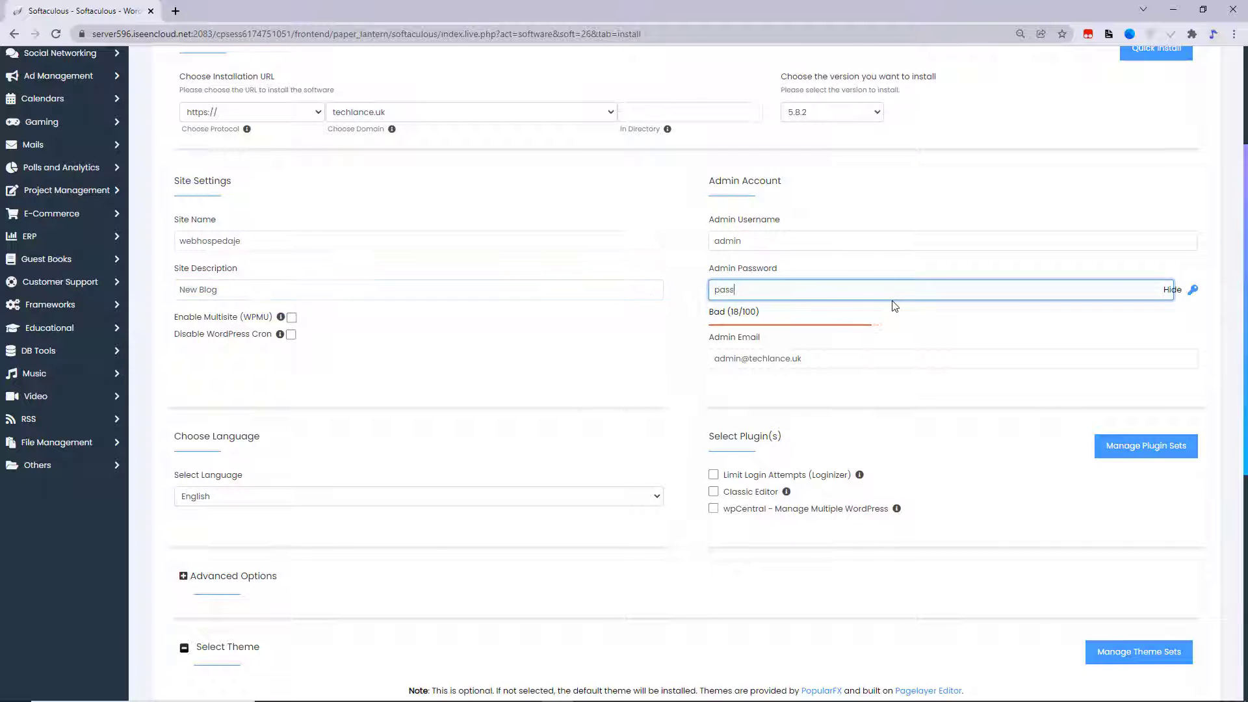
{"action": "left_click_drag", "start_coordinate": [813, 357], "coordinate": [721, 352]}
{"action": "scroll", "coordinate": [721, 352], "scroll_direction": "up", "scroll_amount": 1}
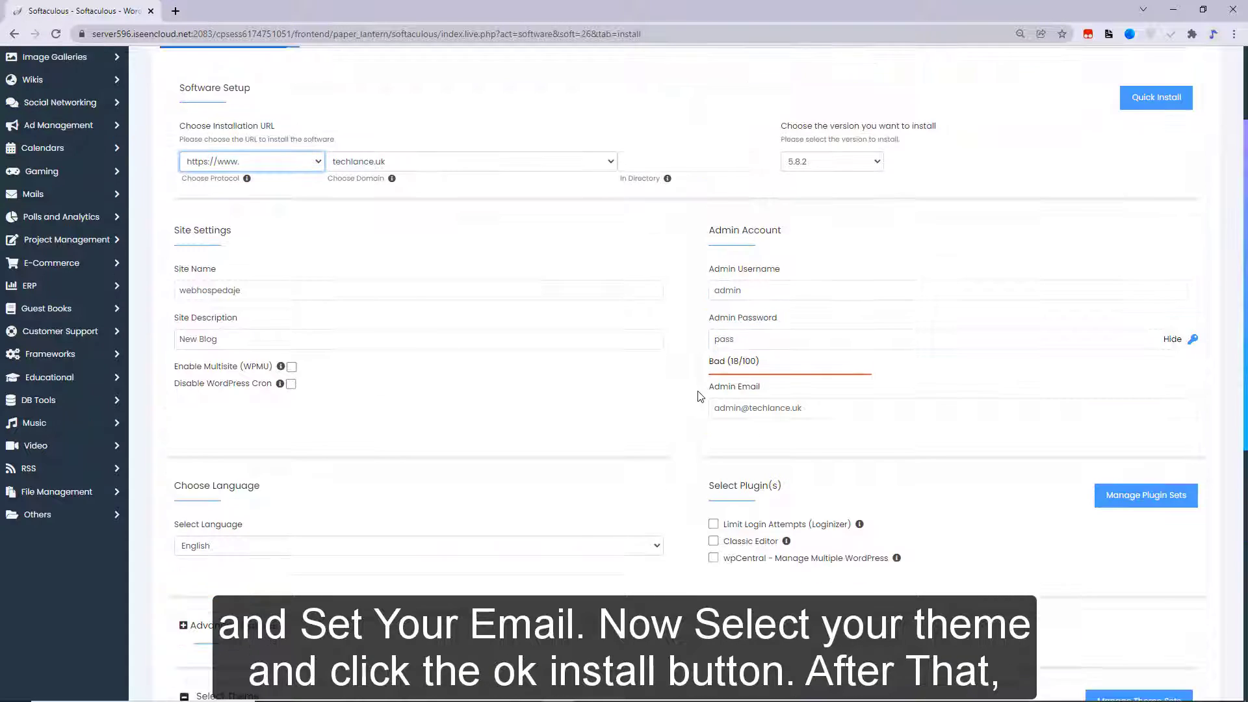
{"action": "scroll", "coordinate": [661, 550], "scroll_direction": "down", "scroll_amount": 7}
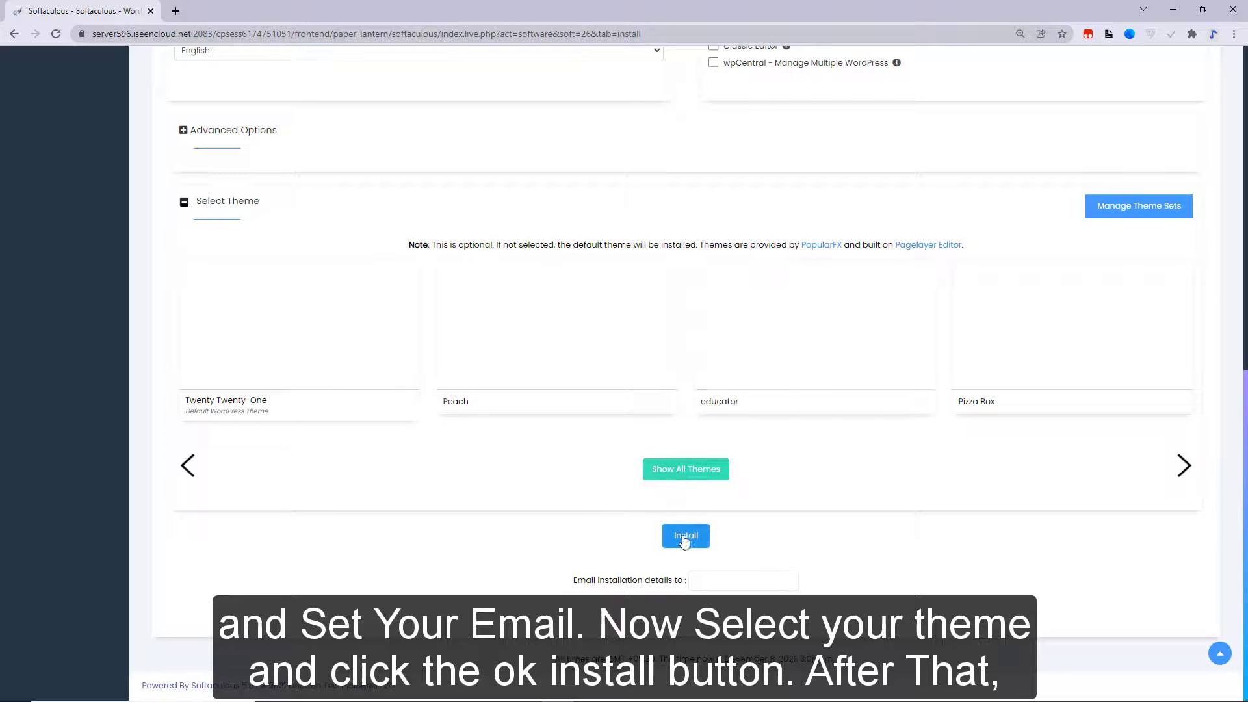
- Run the WordPress installation and open the new techlance.uk site
{"action": "left_click", "coordinate": [673, 538]}
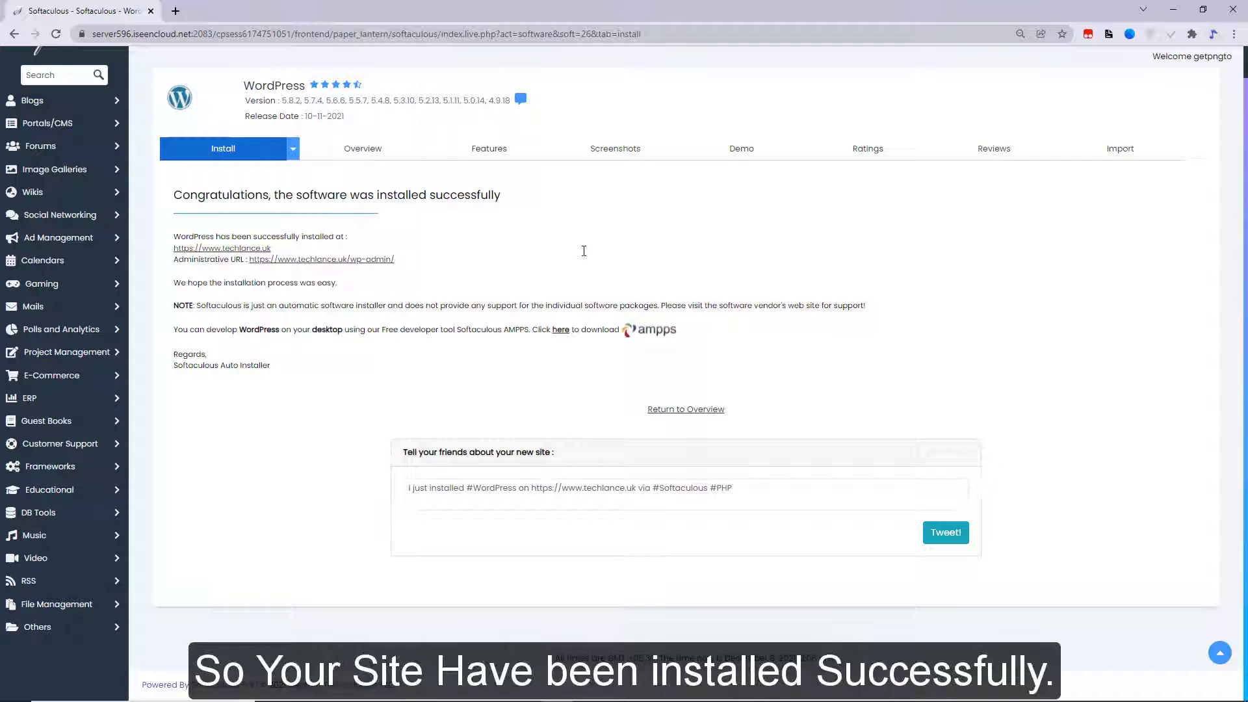
{"action": "left_click", "coordinate": [195, 248]}
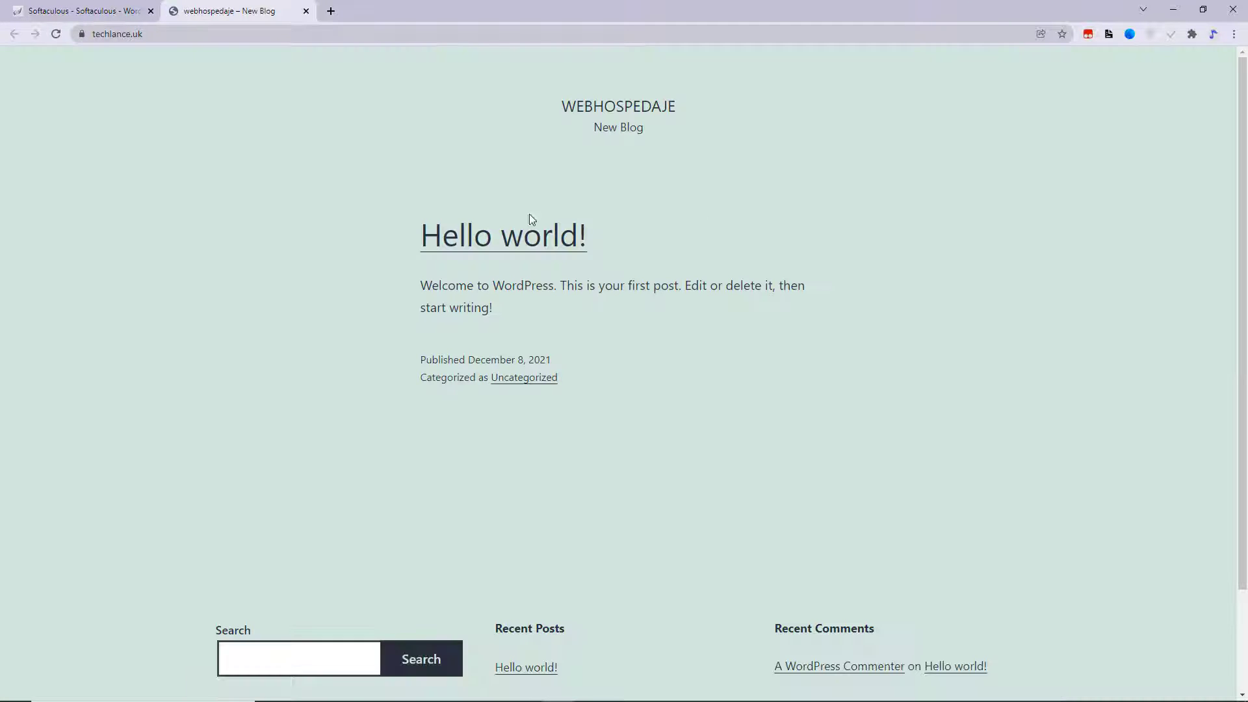
{"action": "scroll", "coordinate": [572, 423], "scroll_direction": "down", "scroll_amount": 2}
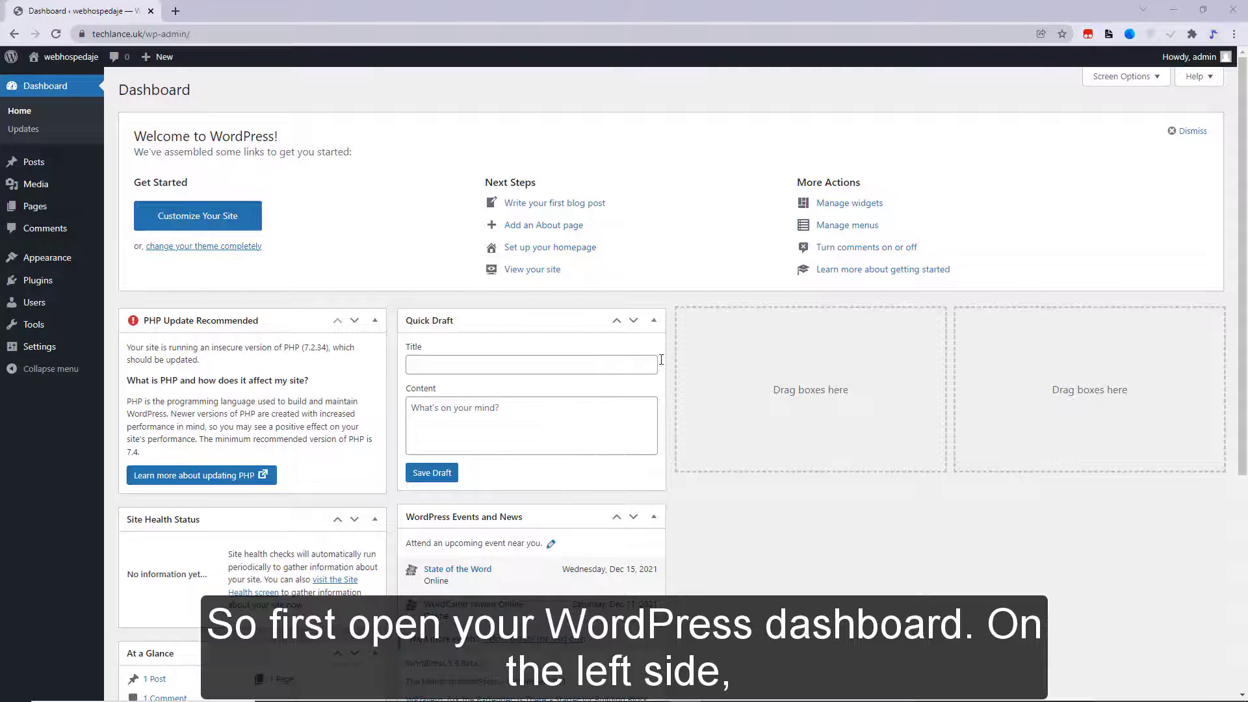
- Install and activate the GeneratePress theme from Appearance > Themes > Add New
{"action": "mouse_move", "coordinate": [67, 258]}
{"action": "left_click", "coordinate": [27, 261]}
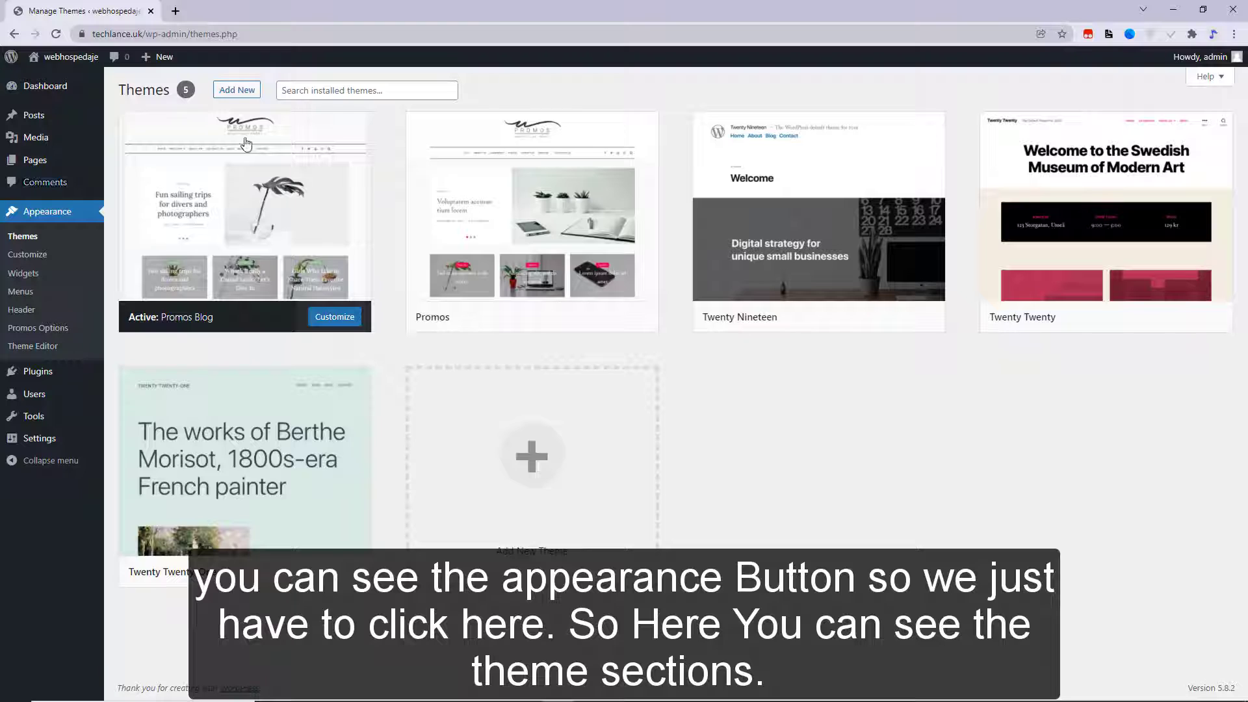
{"action": "left_click", "coordinate": [240, 91]}
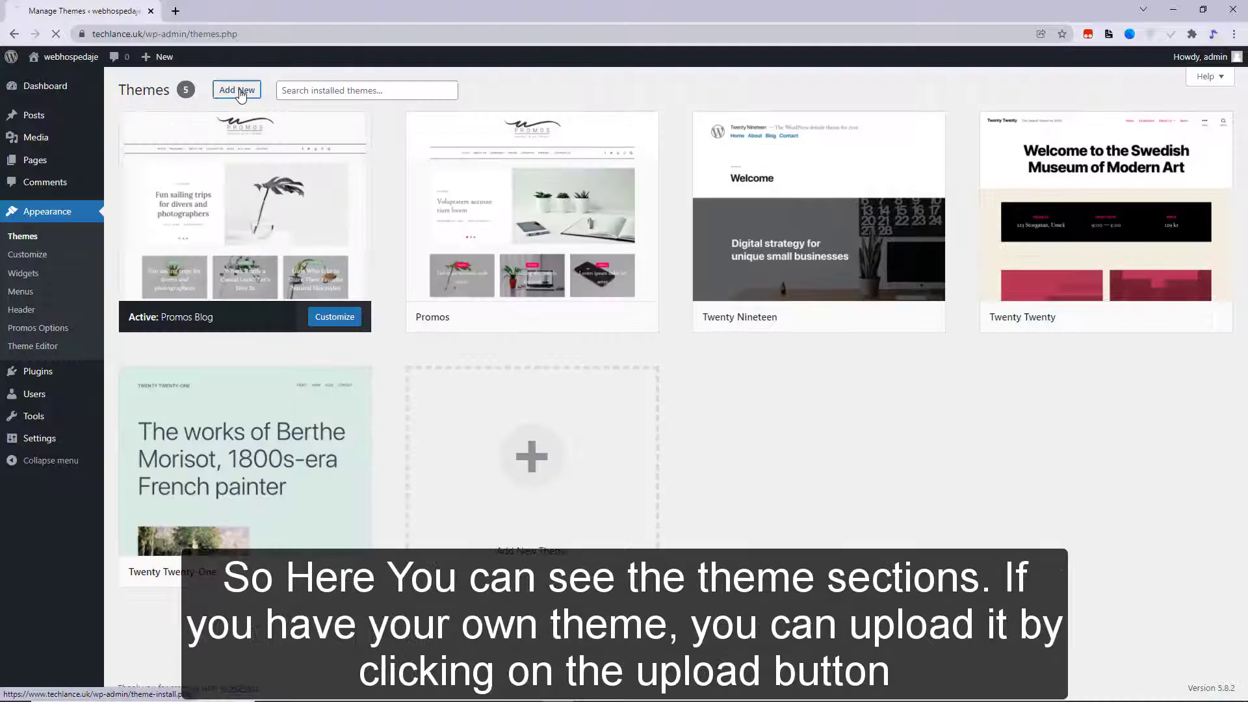
{"action": "left_click", "coordinate": [239, 91]}
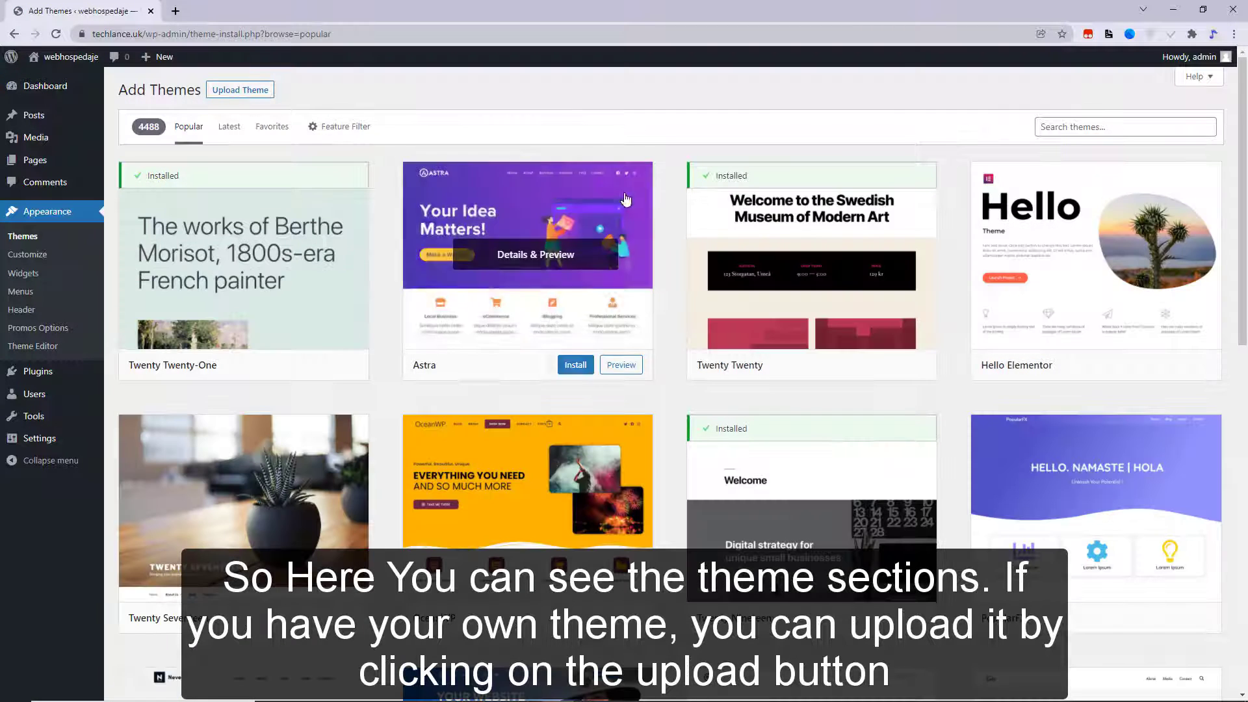
{"action": "left_click", "coordinate": [212, 96]}
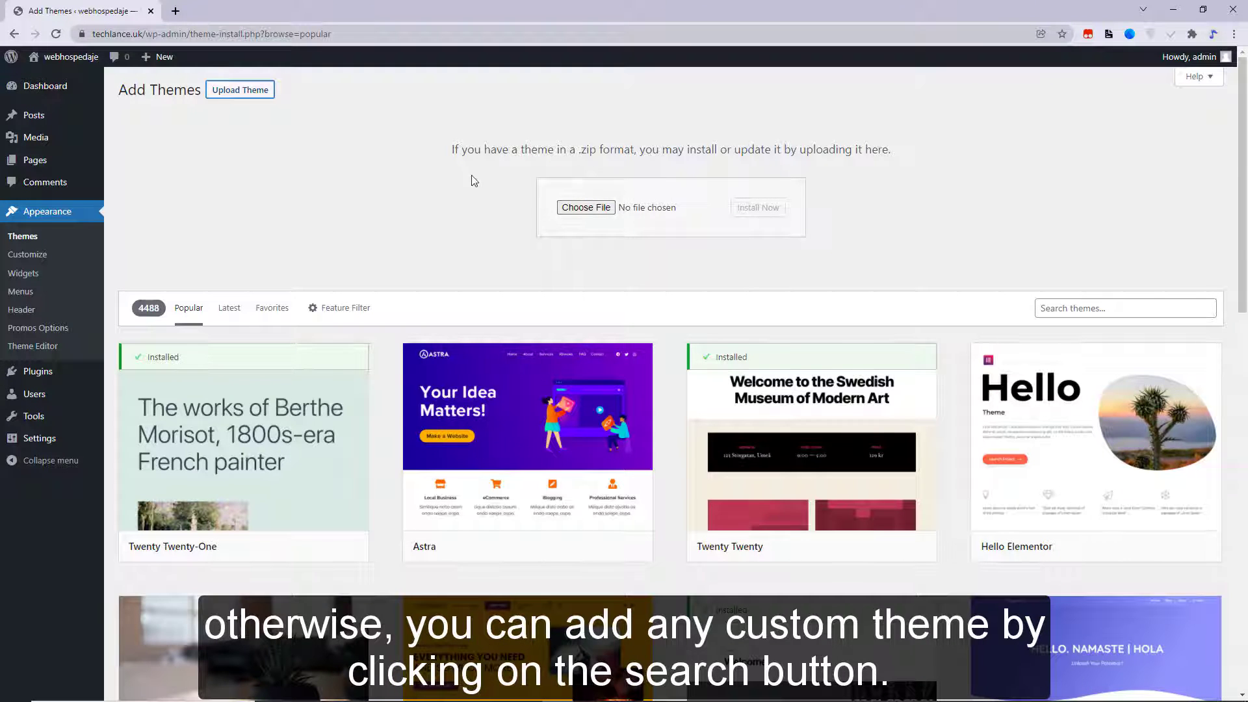
{"action": "left_click", "coordinate": [254, 92]}
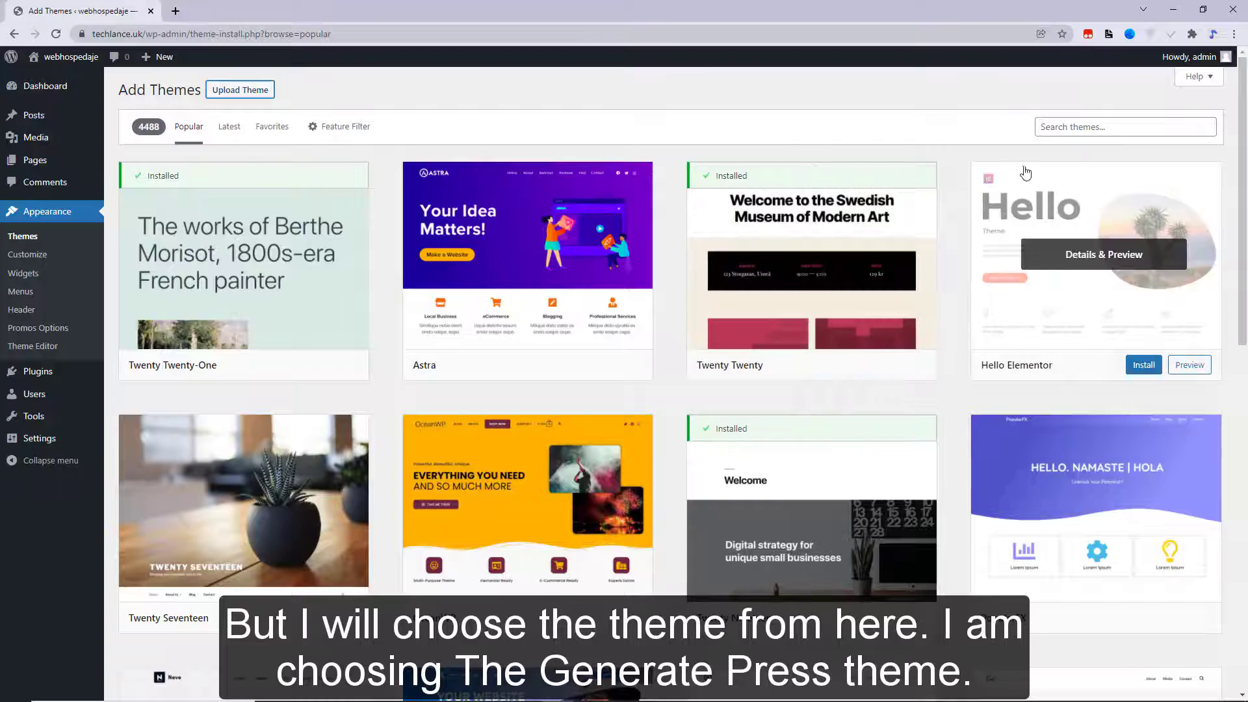
{"action": "scroll", "coordinate": [1001, 223], "scroll_direction": "down", "scroll_amount": 15}
{"action": "scroll", "coordinate": [1023, 396], "scroll_direction": "up", "scroll_amount": 6}
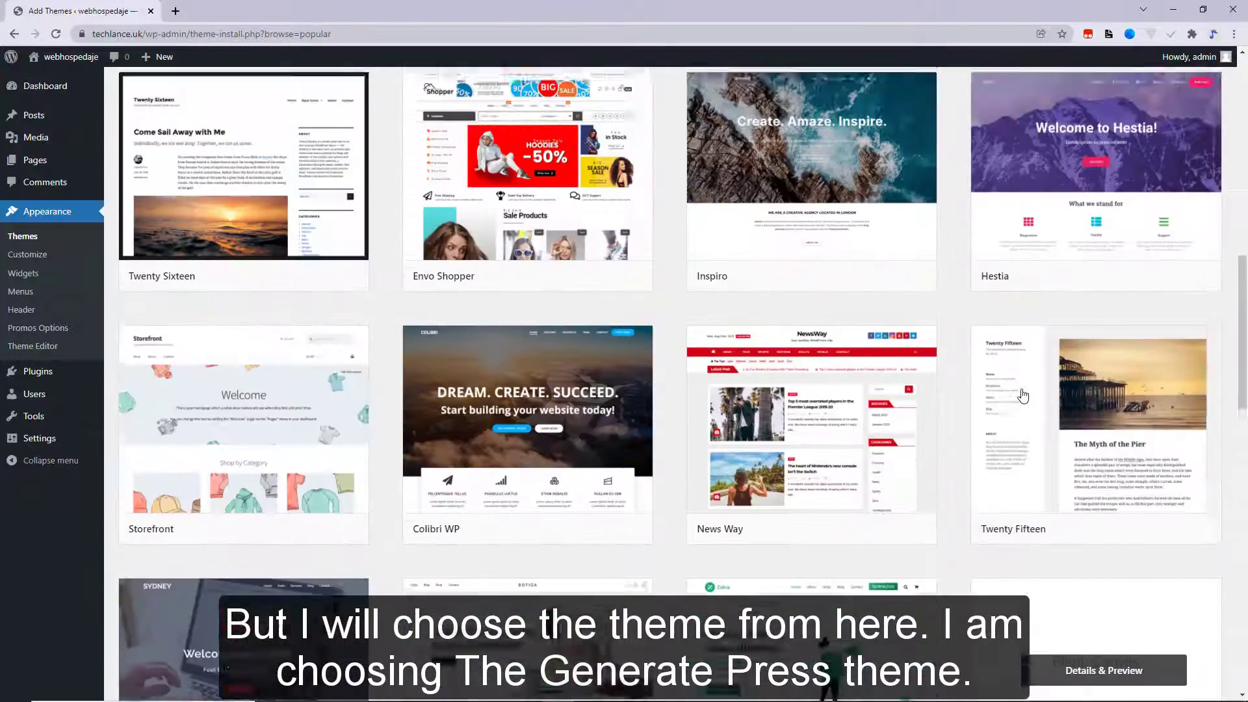
{"action": "scroll", "coordinate": [1033, 260], "scroll_direction": "up", "scroll_amount": 4}
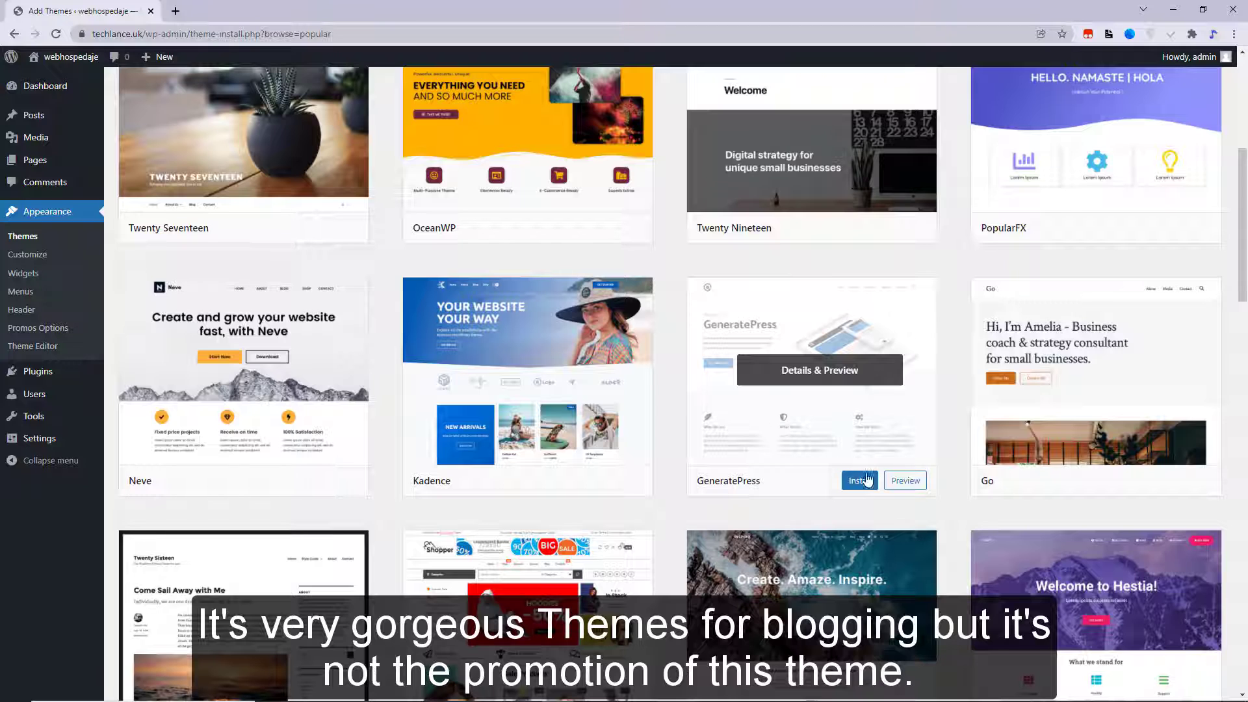
{"action": "left_click", "coordinate": [859, 481]}
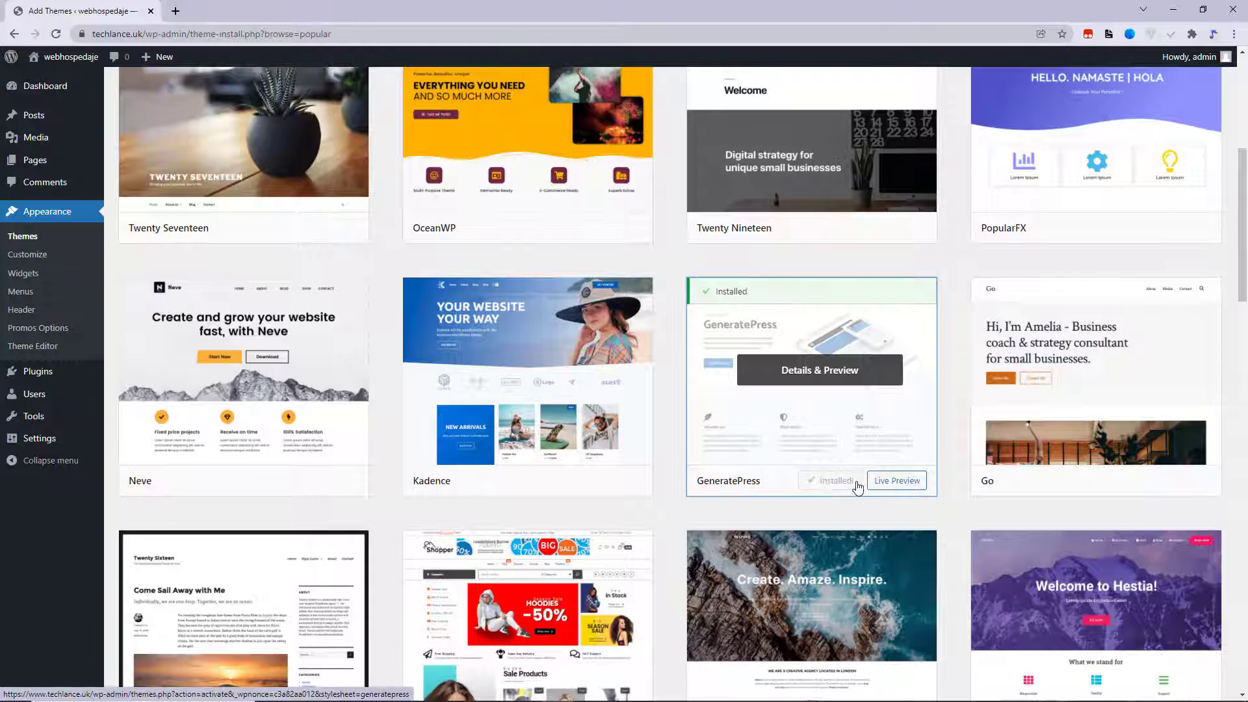
{"action": "left_click", "coordinate": [840, 482]}
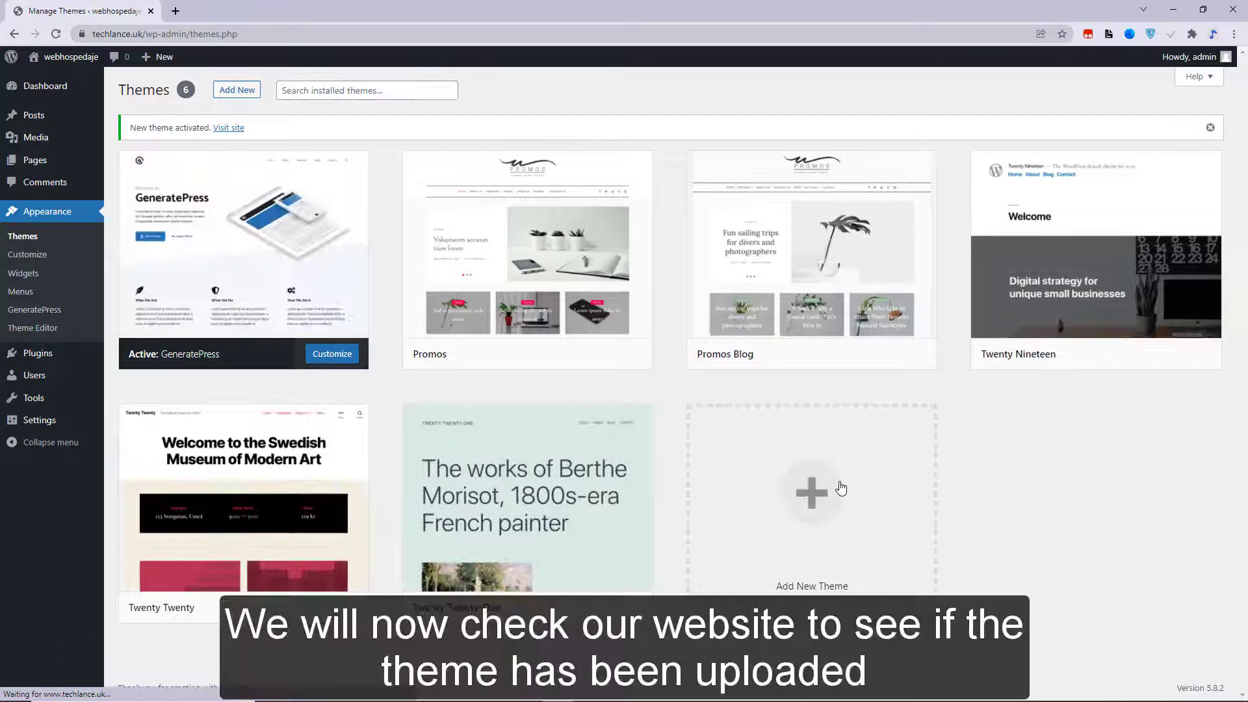
- Check the live site in a new tab to see the GeneratePress theme applied
{"action": "right_click", "coordinate": [233, 130]}
{"action": "left_click", "coordinate": [289, 140]}
{"action": "left_click", "coordinate": [228, 11]}
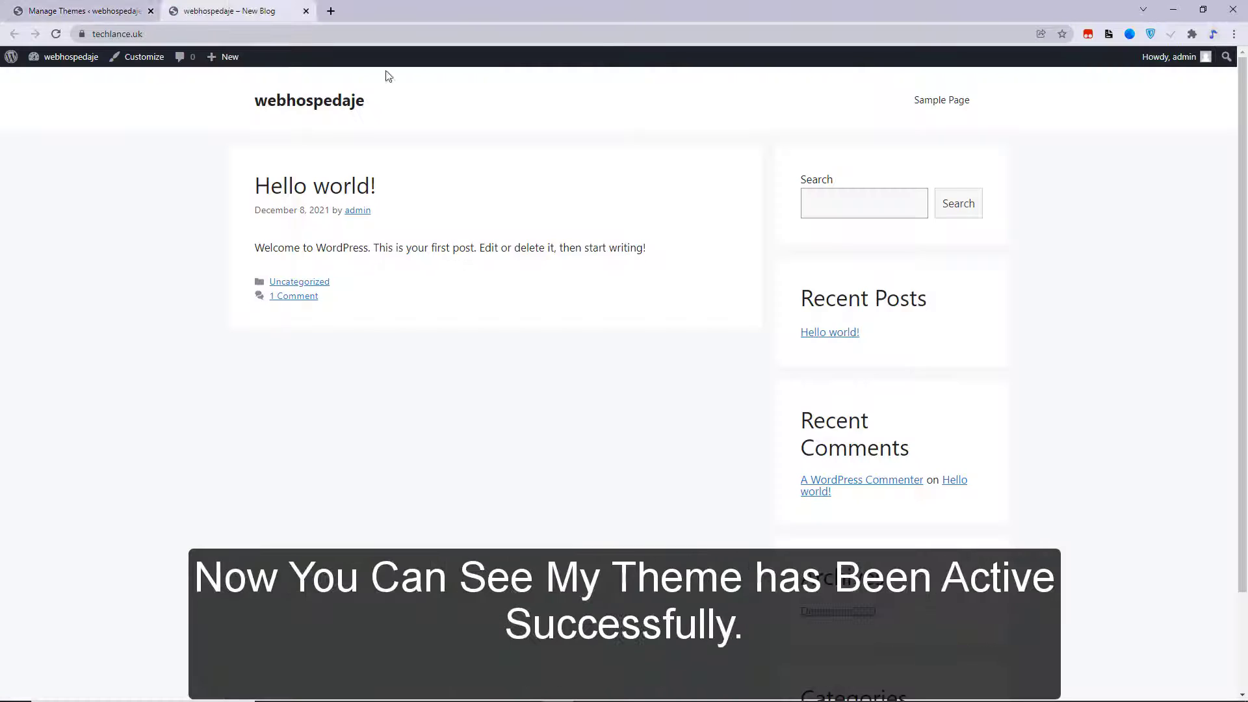
{"action": "scroll", "coordinate": [682, 388], "scroll_direction": "down", "scroll_amount": 3}
{"action": "scroll", "coordinate": [683, 396], "scroll_direction": "up", "scroll_amount": 2}
{"action": "scroll", "coordinate": [685, 422], "scroll_direction": "down", "scroll_amount": 2}
{"action": "scroll", "coordinate": [687, 449], "scroll_direction": "up", "scroll_amount": 2}
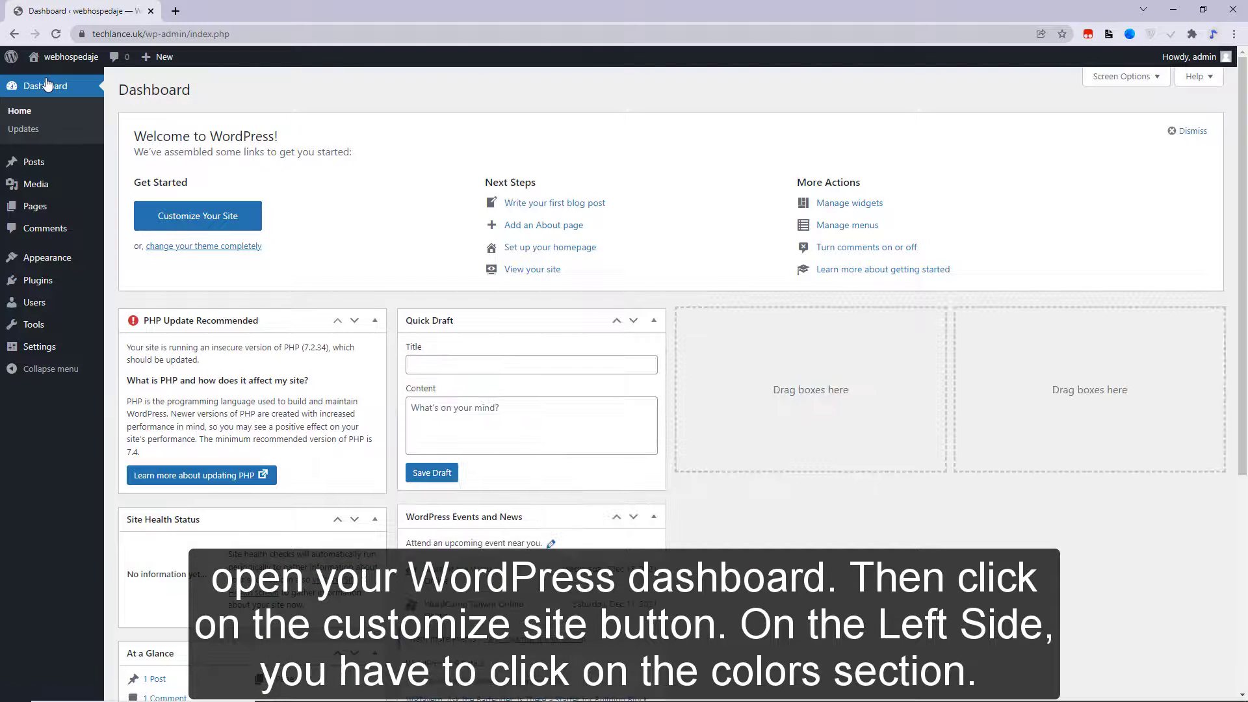
- Set the body background colour to blue in the Customizer and publish it
{"action": "left_click", "coordinate": [198, 215]}
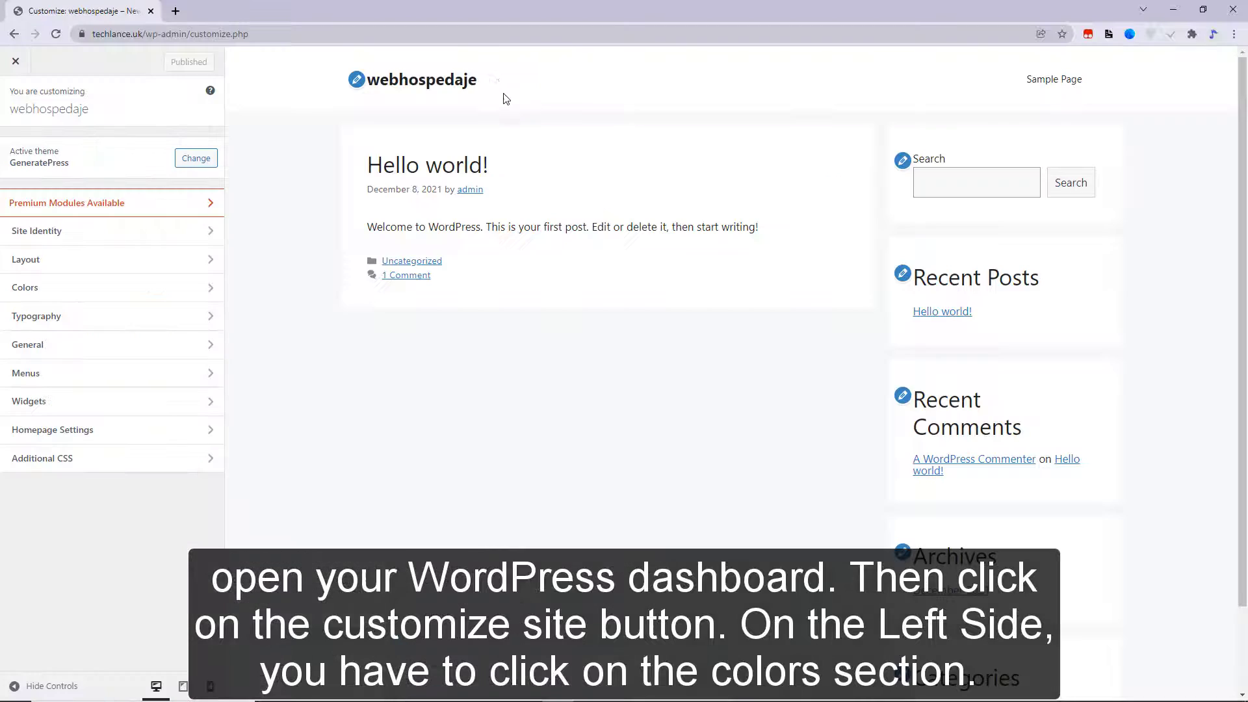
{"action": "left_click", "coordinate": [111, 296]}
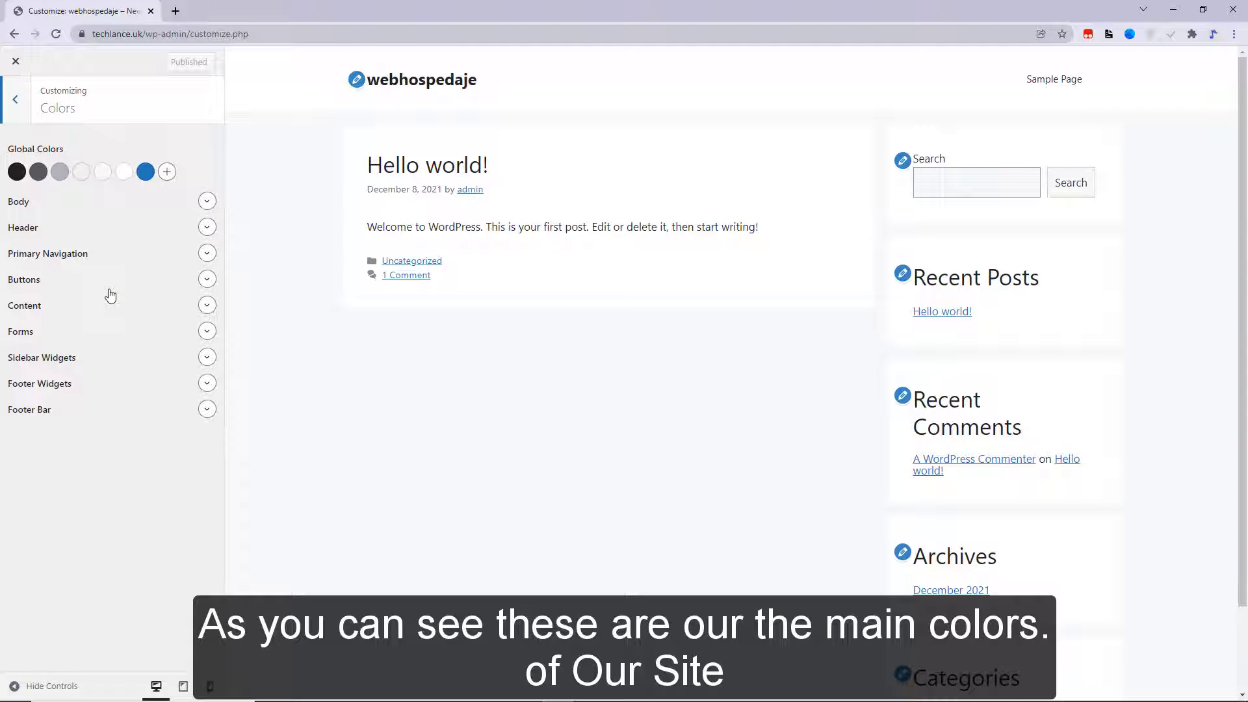
{"action": "left_click", "coordinate": [208, 202]}
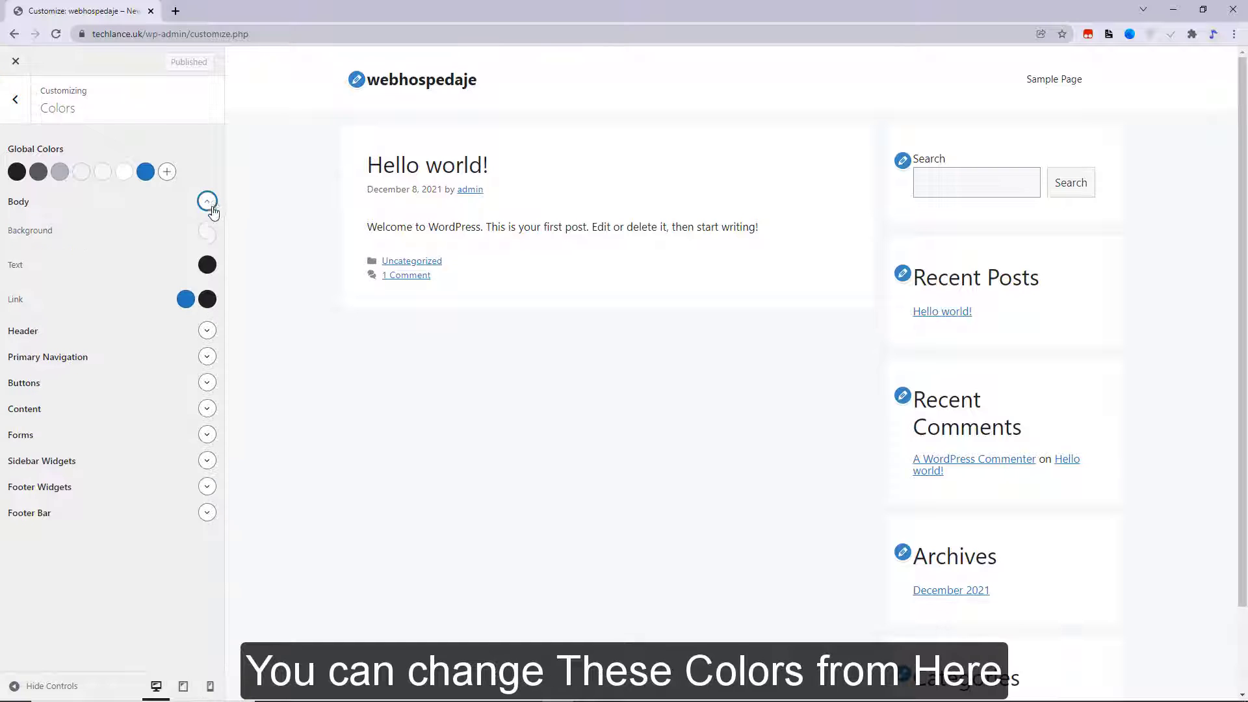
{"action": "left_click", "coordinate": [214, 232]}
{"action": "left_click_drag", "start_coordinate": [234, 288], "coordinate": [262, 295]}
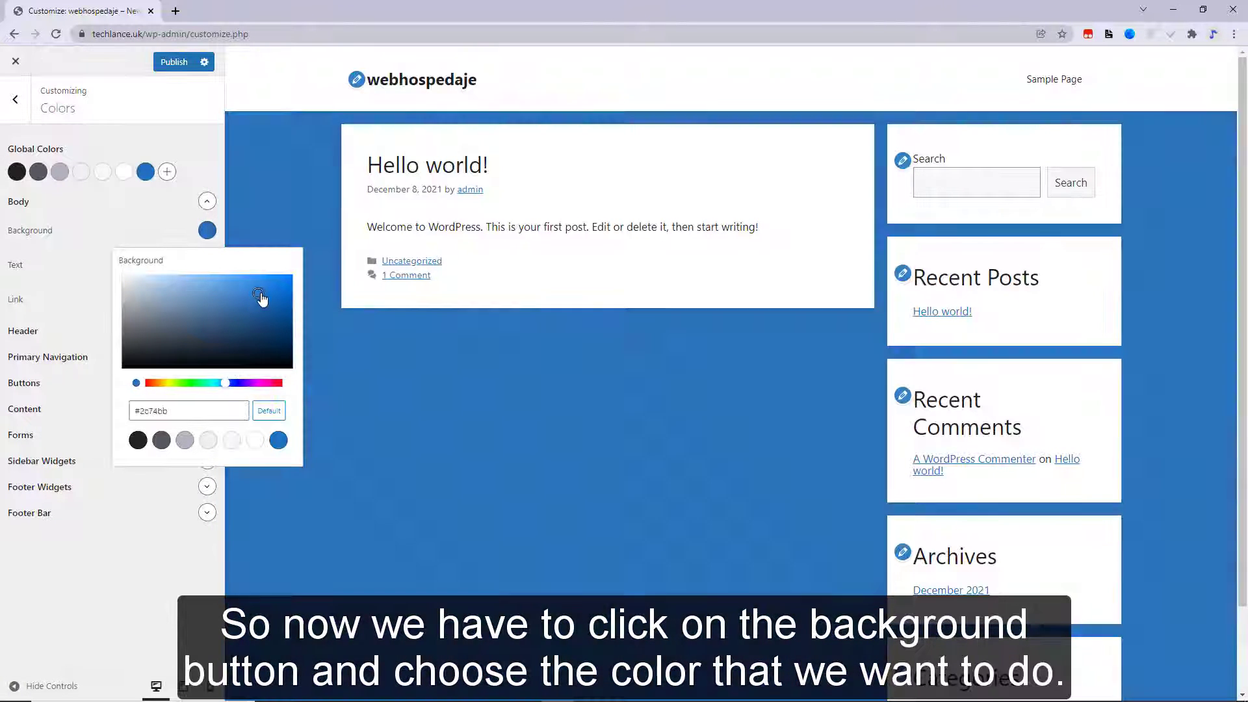
{"action": "left_click", "coordinate": [219, 133]}
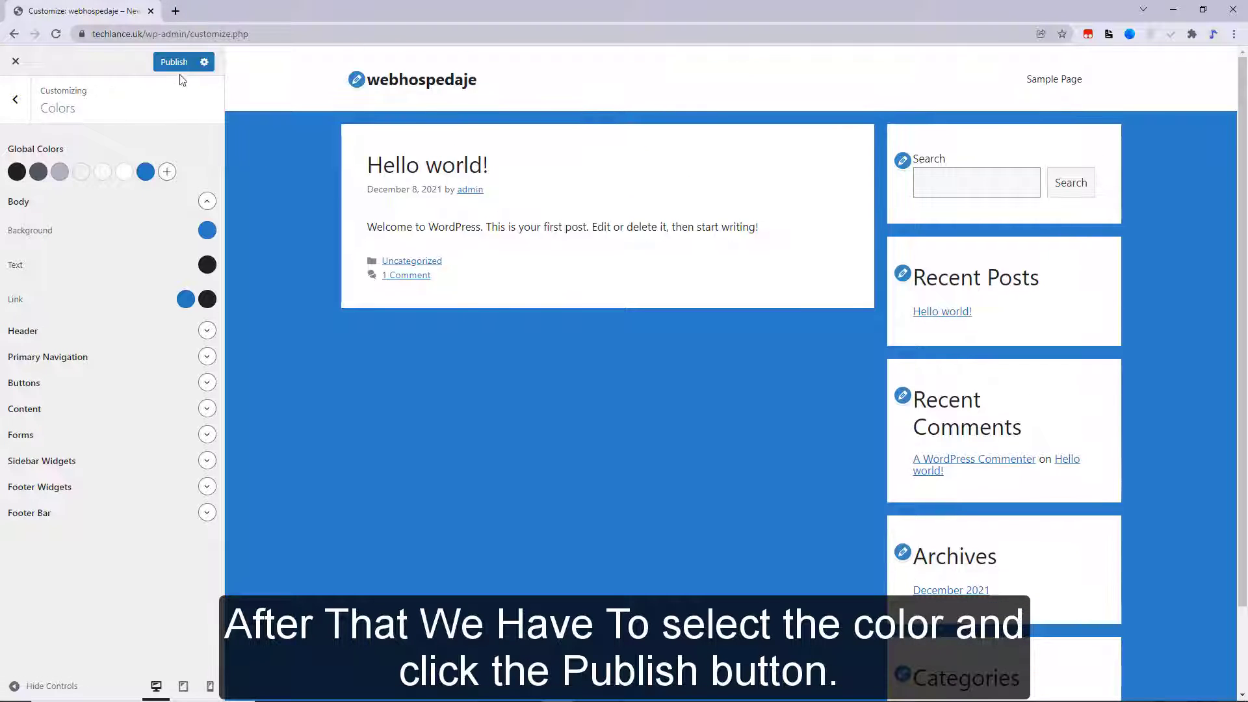
{"action": "left_click", "coordinate": [175, 62]}
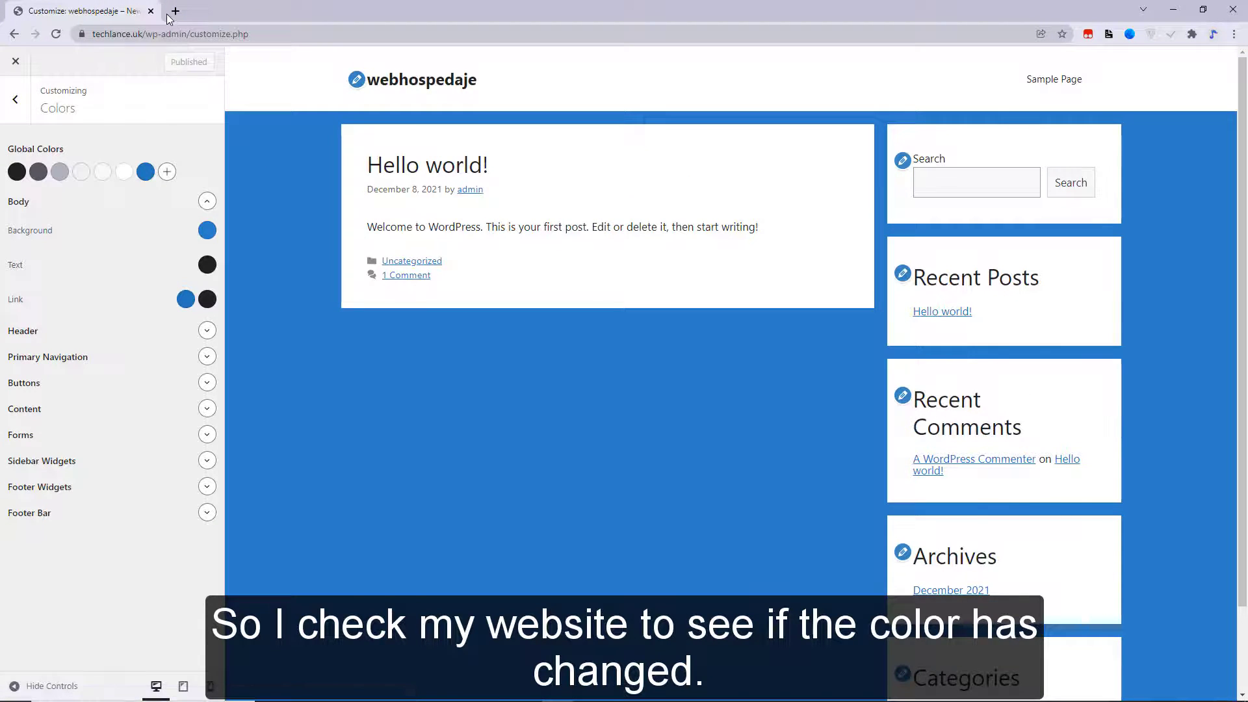
- Load techlance.uk in a new tab to confirm the blue background
{"action": "left_click", "coordinate": [174, 12]}
{"action": "type", "text": "techlance.uk"}
{"action": "key", "text": "Return"}
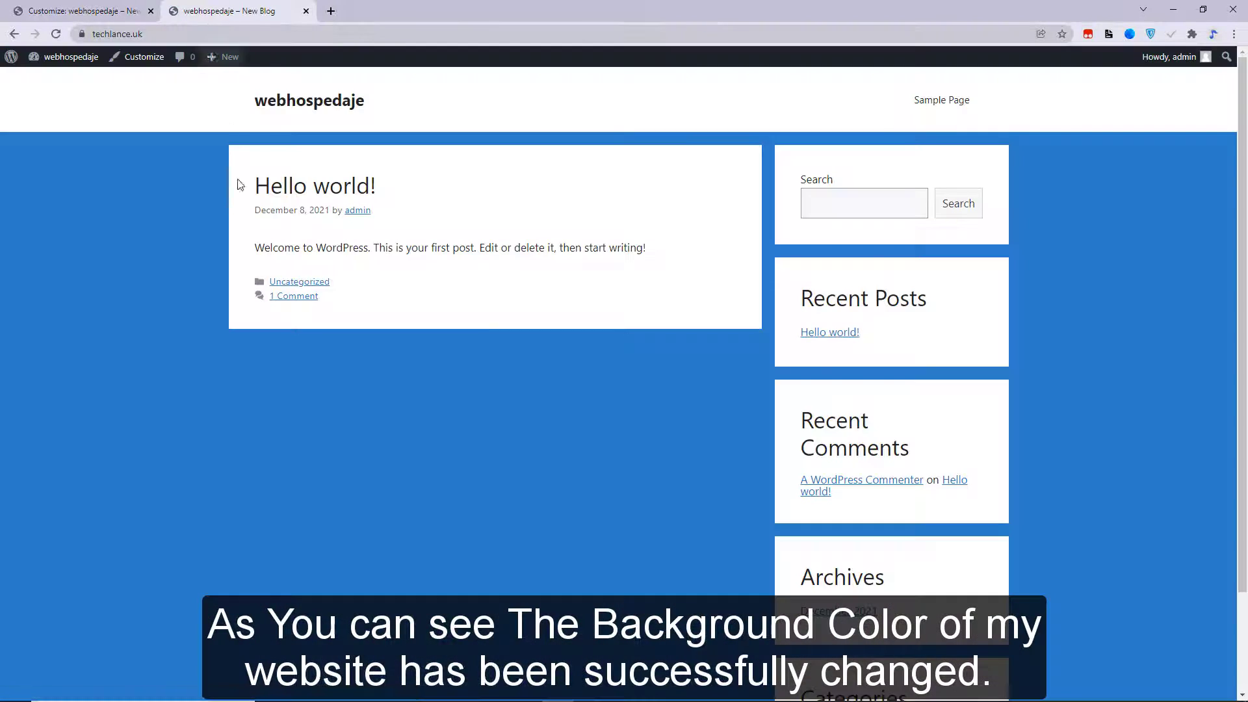
{"action": "scroll", "coordinate": [332, 577], "scroll_direction": "down", "scroll_amount": 2}
{"action": "scroll", "coordinate": [376, 377], "scroll_direction": "up", "scroll_amount": 1}
{"action": "scroll", "coordinate": [393, 479], "scroll_direction": "down", "scroll_amount": 1}
{"action": "scroll", "coordinate": [383, 388], "scroll_direction": "up", "scroll_amount": 2}
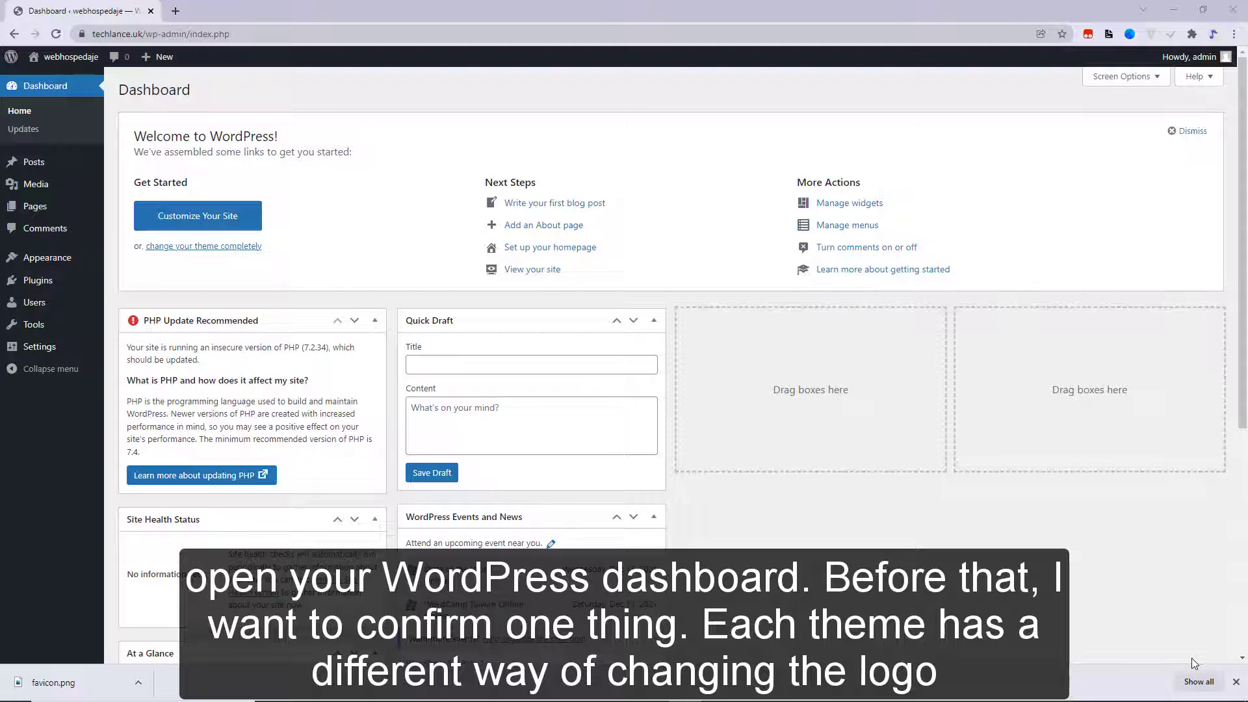
- Upload the WebHospedaje logo file and set it as the site logo in Site Identity
{"action": "left_click", "coordinate": [1236, 681]}
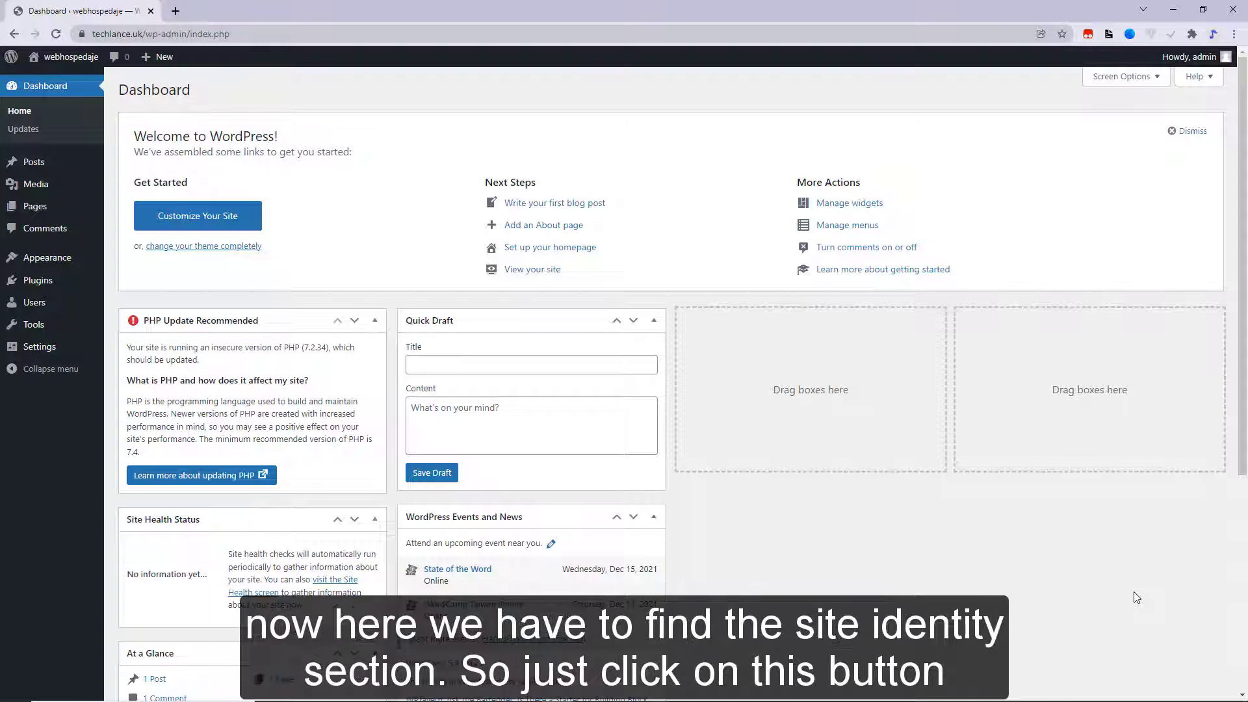
{"action": "left_click", "coordinate": [197, 215]}
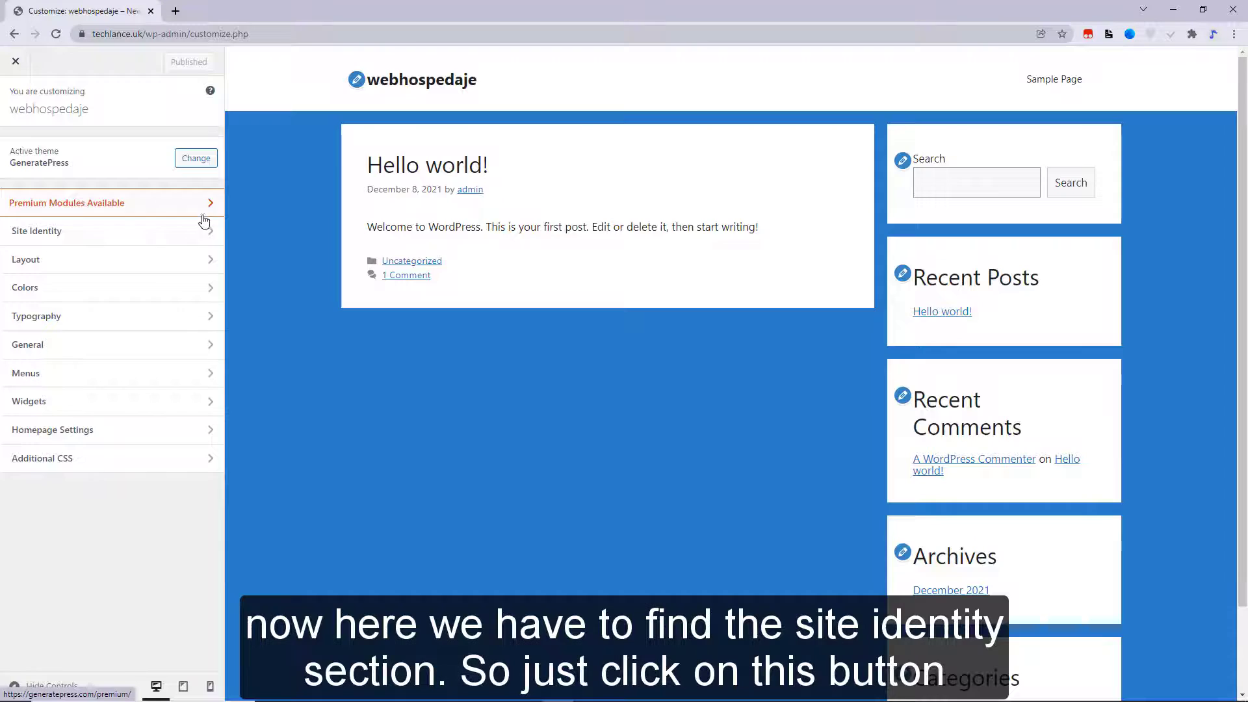
{"action": "left_click", "coordinate": [106, 233]}
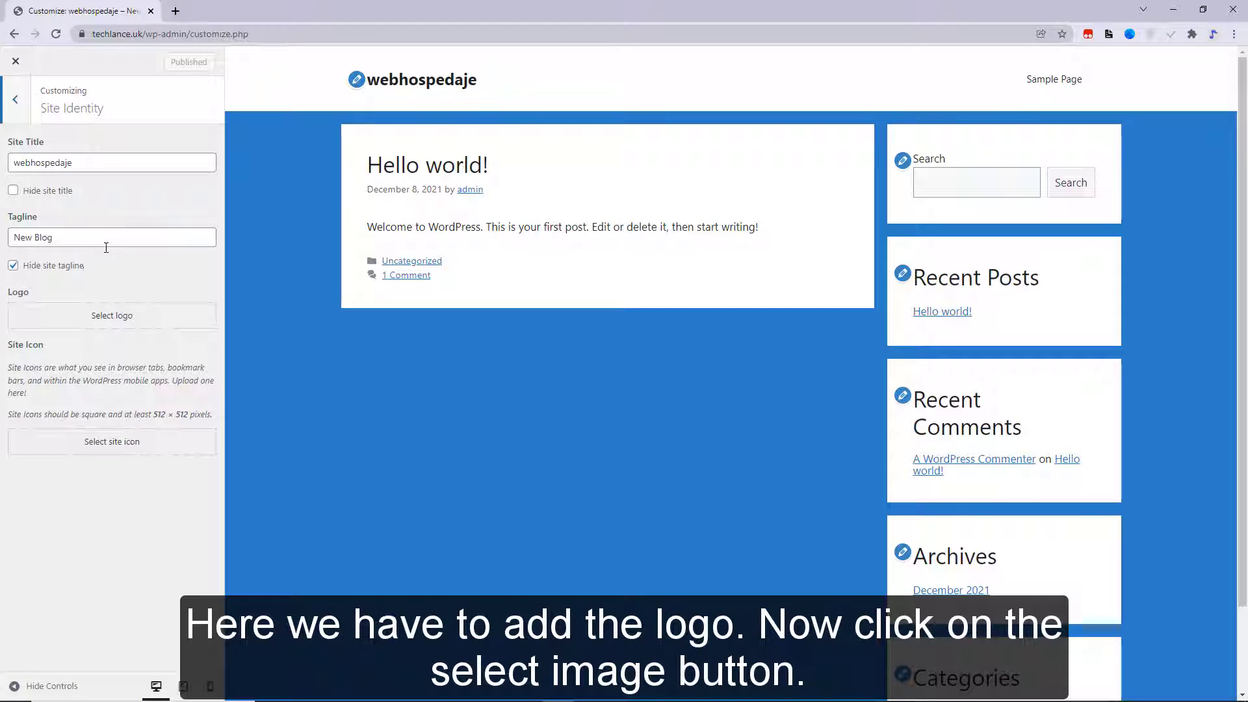
{"action": "left_click", "coordinate": [78, 317]}
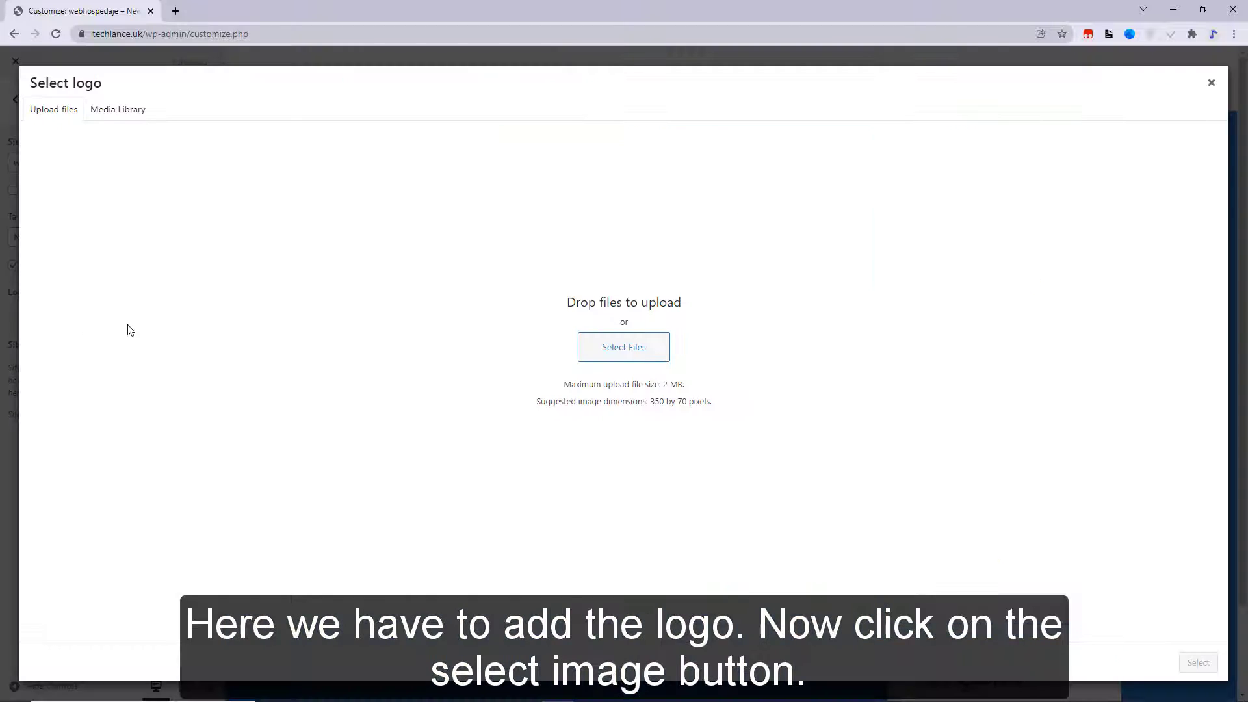
{"action": "left_click", "coordinate": [625, 349]}
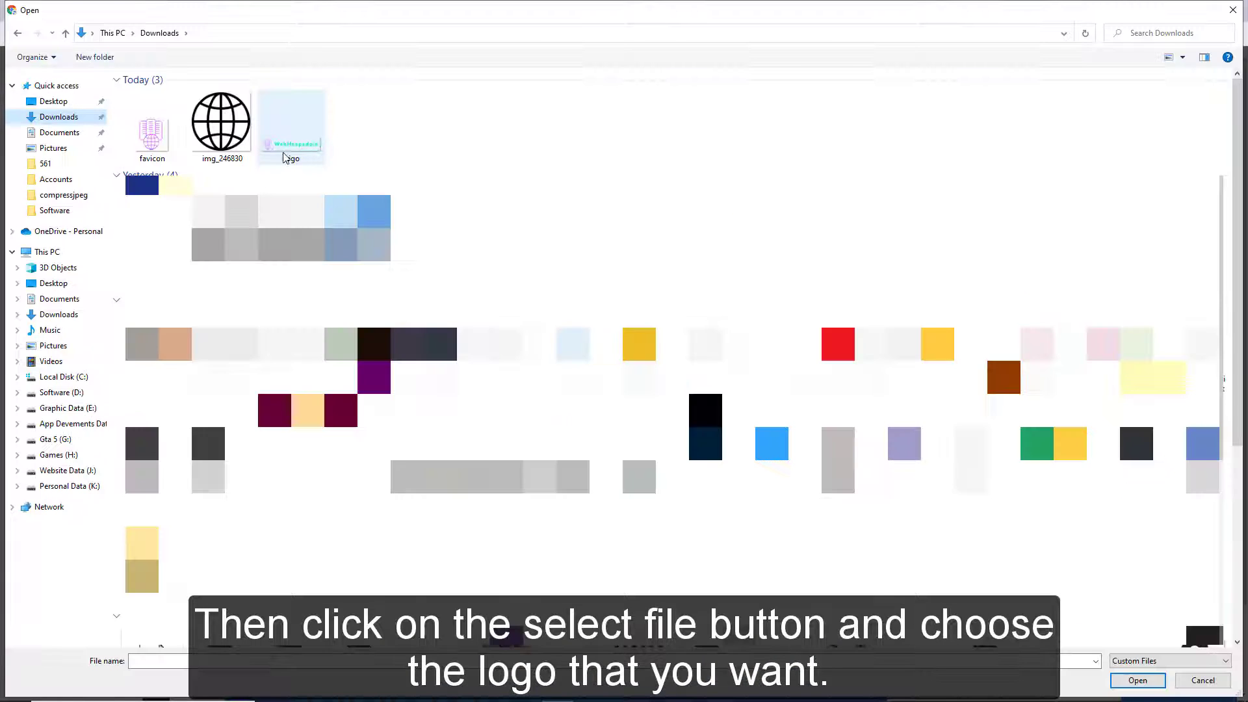
{"action": "double_click", "coordinate": [301, 158]}
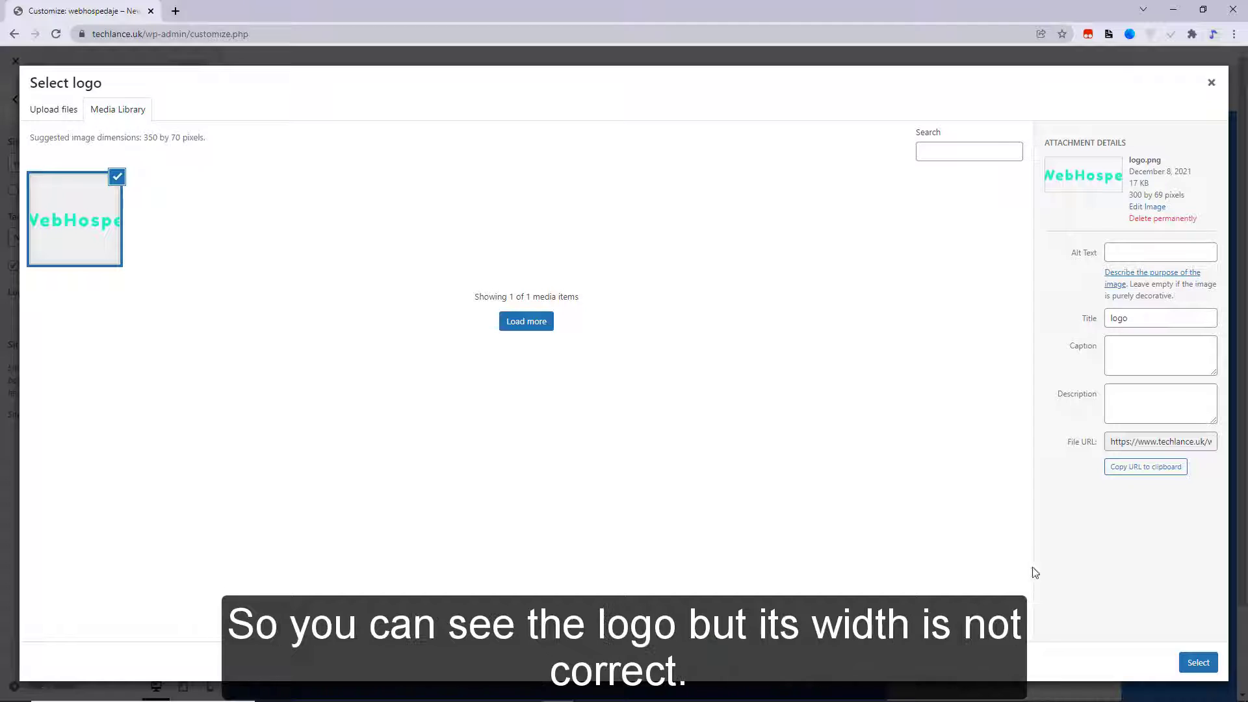
{"action": "left_click", "coordinate": [1198, 663]}
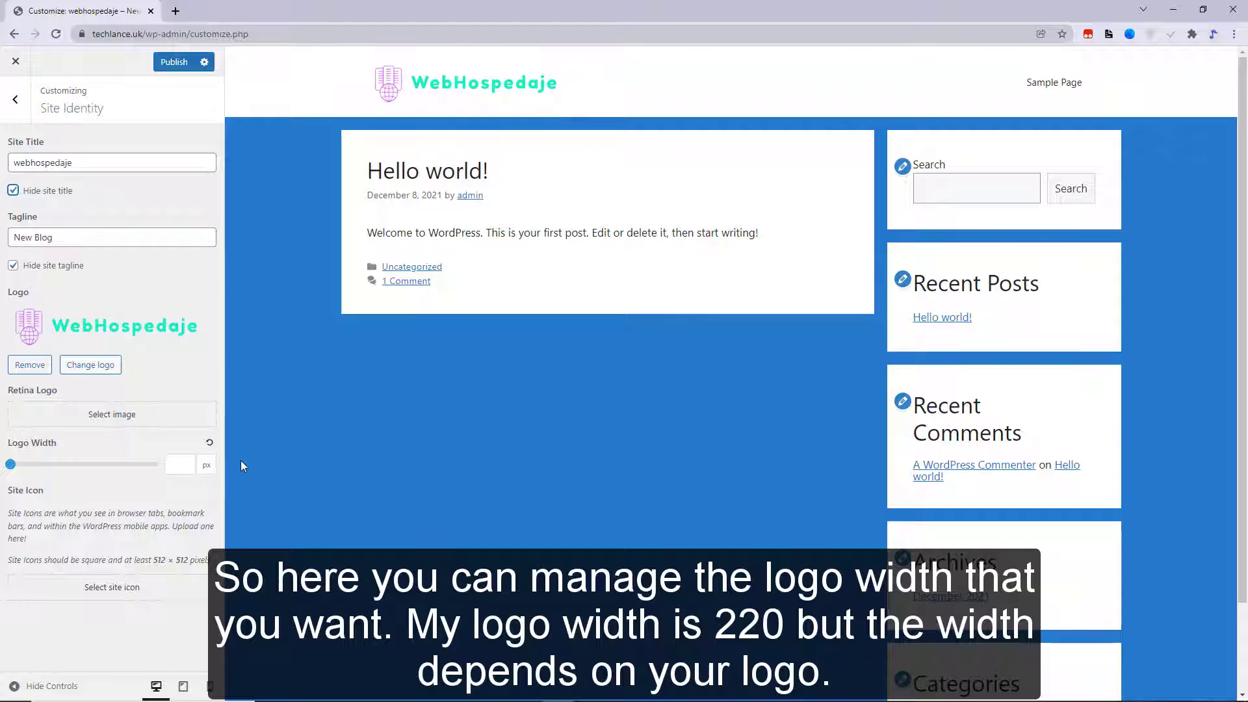
- Widen the header logo to about 322 px and bring up the site icon picker
{"action": "left_click_drag", "start_coordinate": [10, 464], "coordinate": [46, 473]}
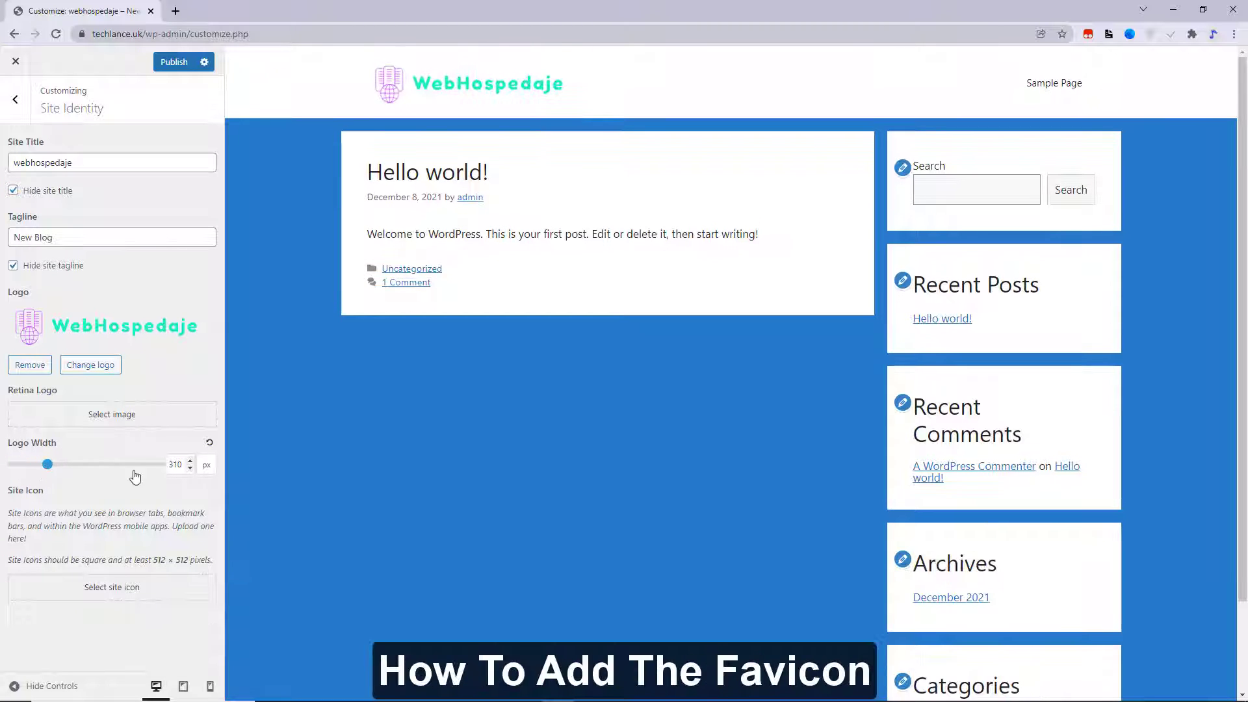
{"action": "double_click", "coordinate": [179, 466]}
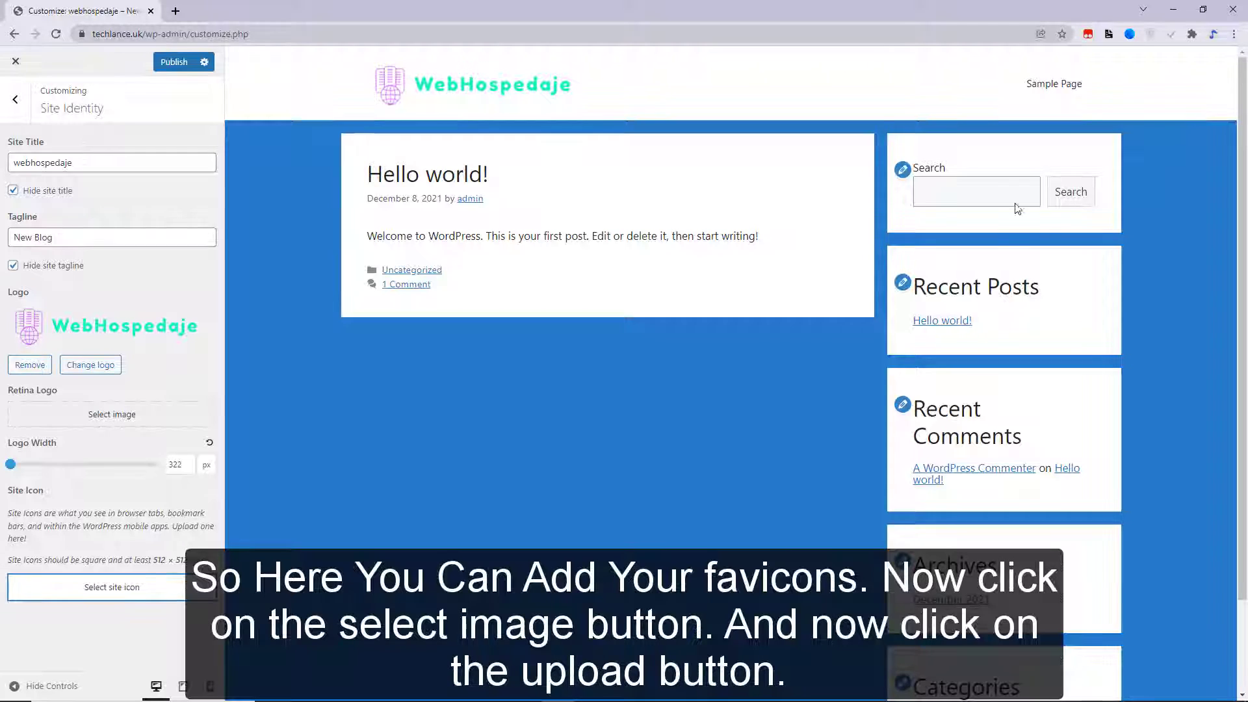
{"action": "left_click", "coordinate": [118, 589]}
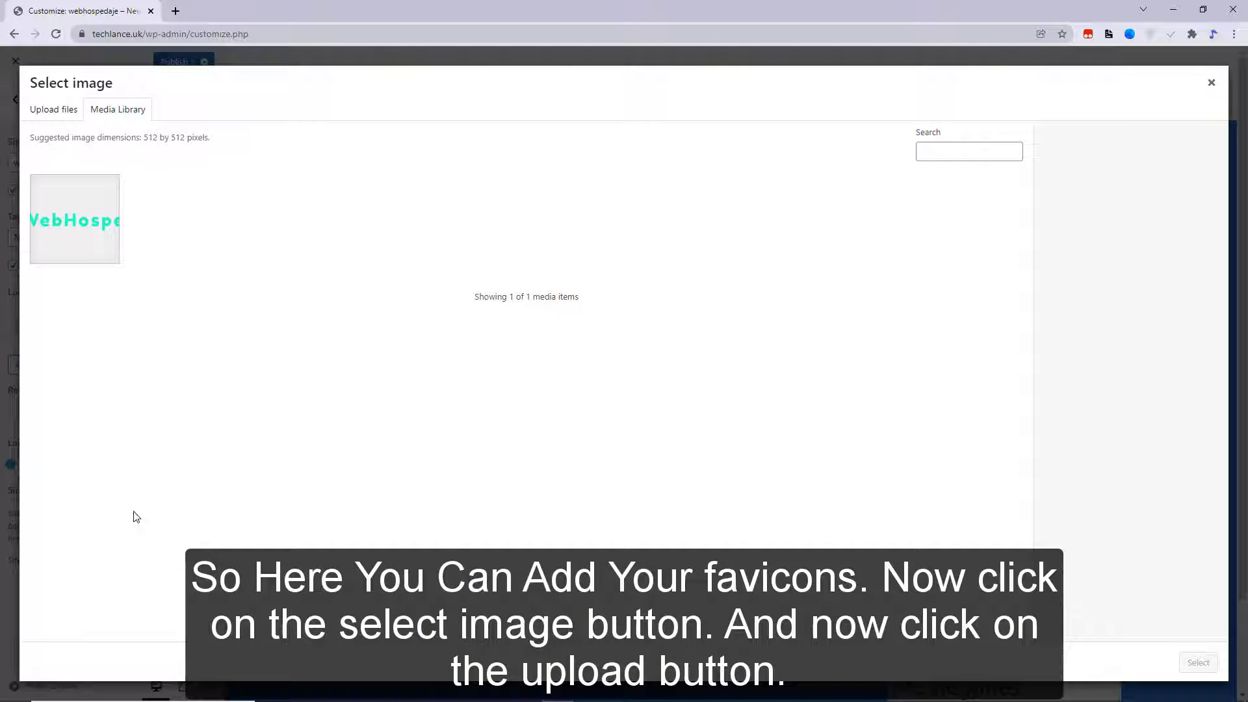
- Upload the favicon, crop it as the site icon, and publish the Site Identity changes
{"action": "left_click", "coordinate": [56, 111]}
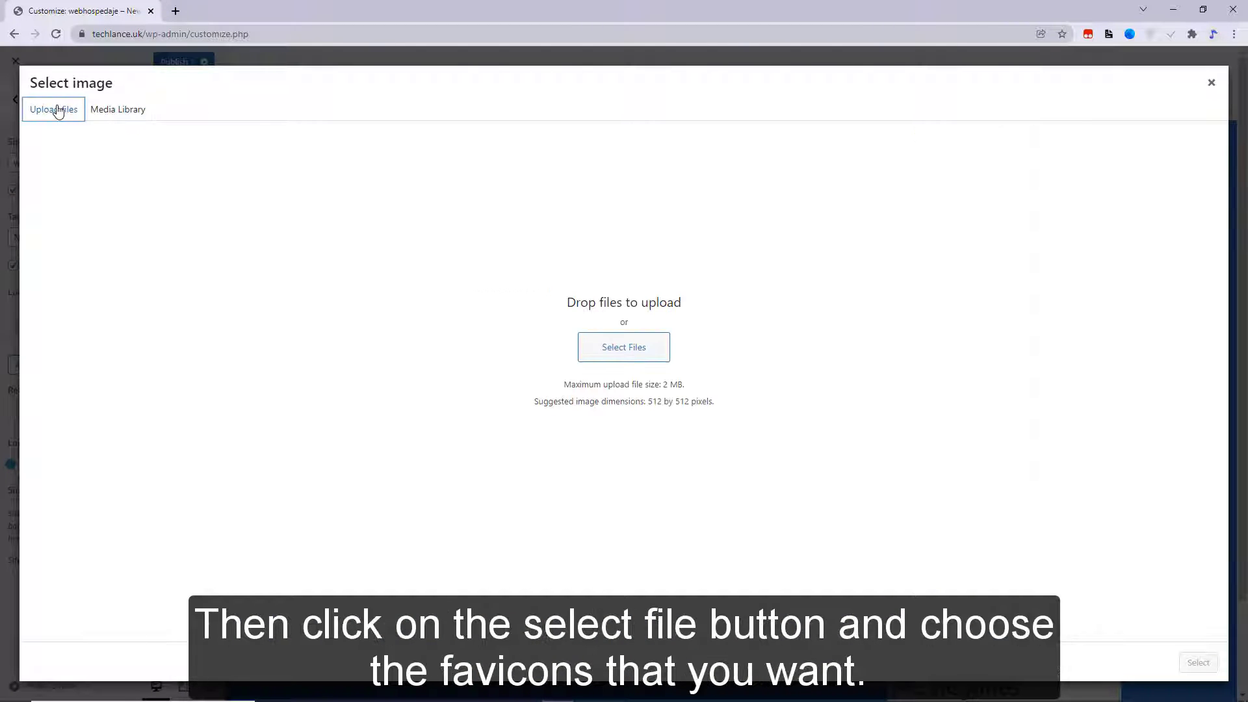
{"action": "left_click", "coordinate": [581, 354]}
{"action": "double_click", "coordinate": [144, 141]}
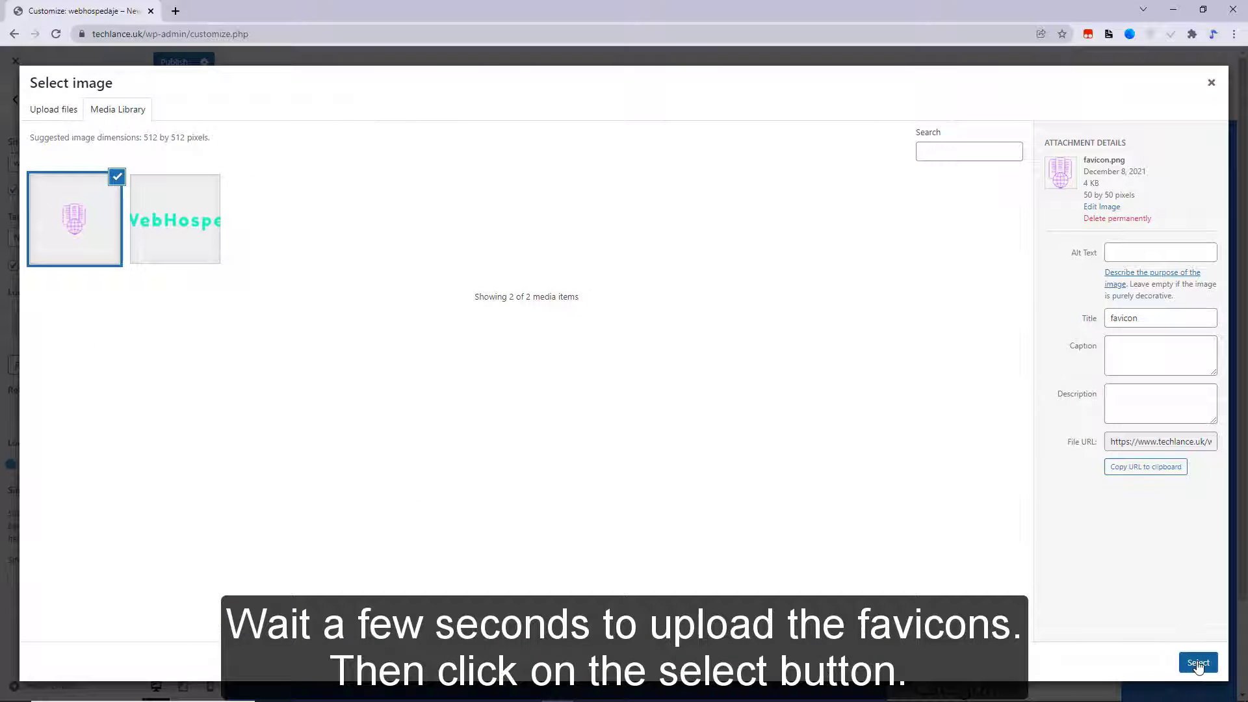
{"action": "left_click", "coordinate": [1198, 663]}
{"action": "left_click", "coordinate": [1204, 663]}
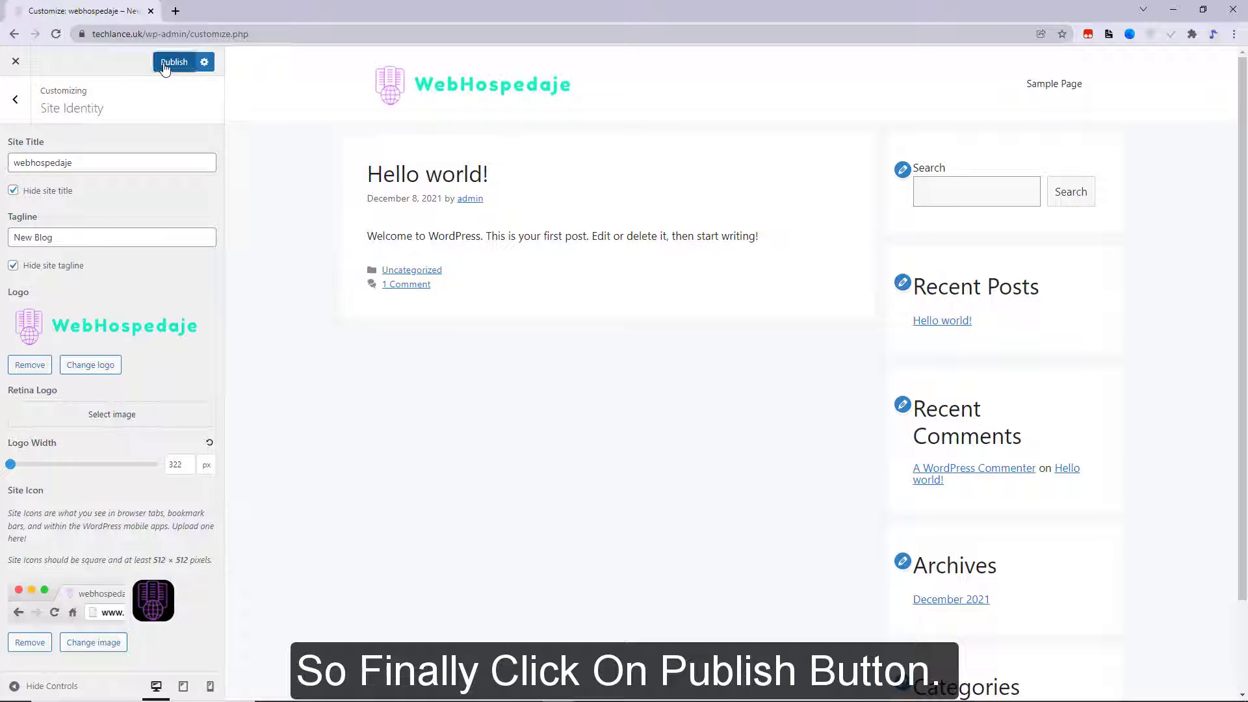
{"action": "left_click", "coordinate": [172, 62]}
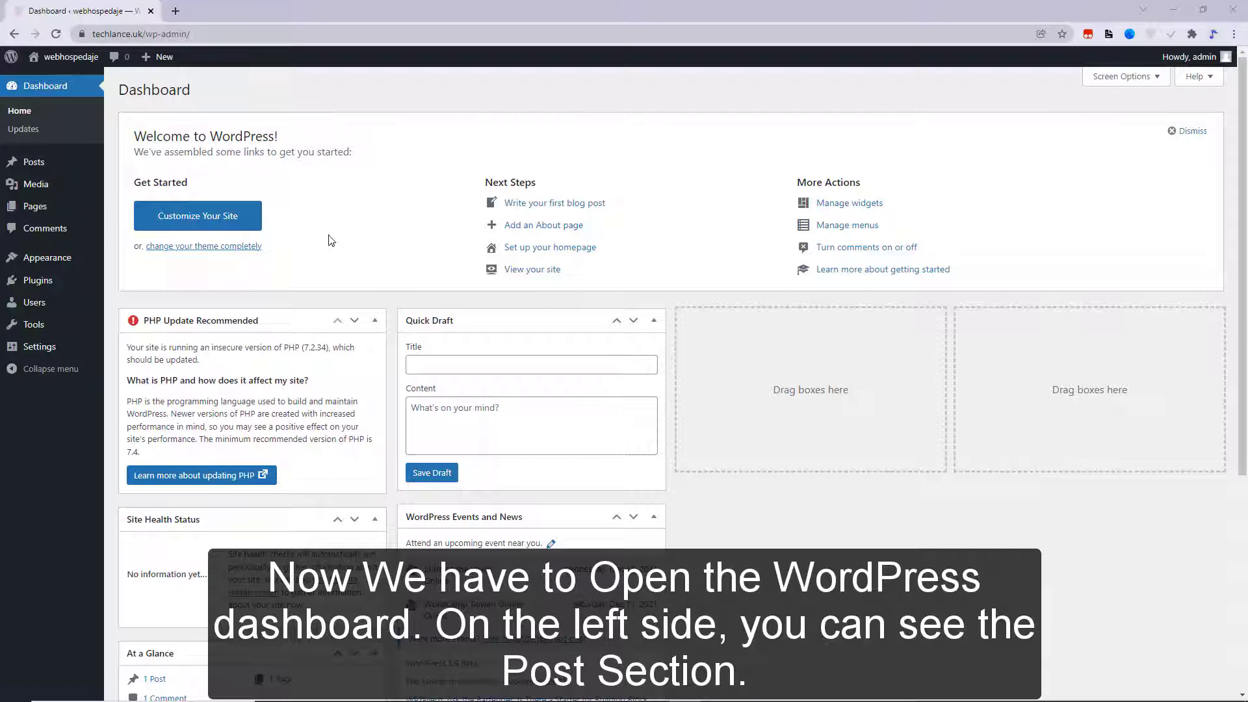
- Create the Review post category with no parent under Posts > Categories
{"action": "mouse_move", "coordinate": [31, 168]}
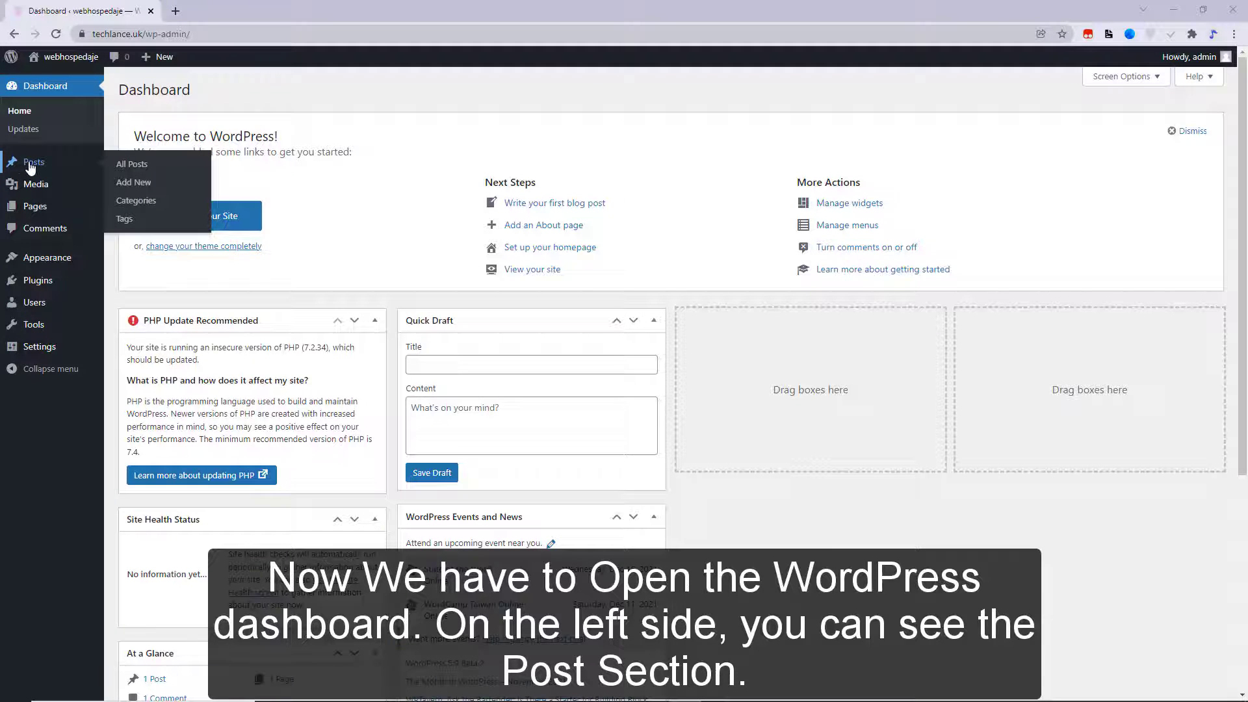
{"action": "left_click", "coordinate": [143, 202]}
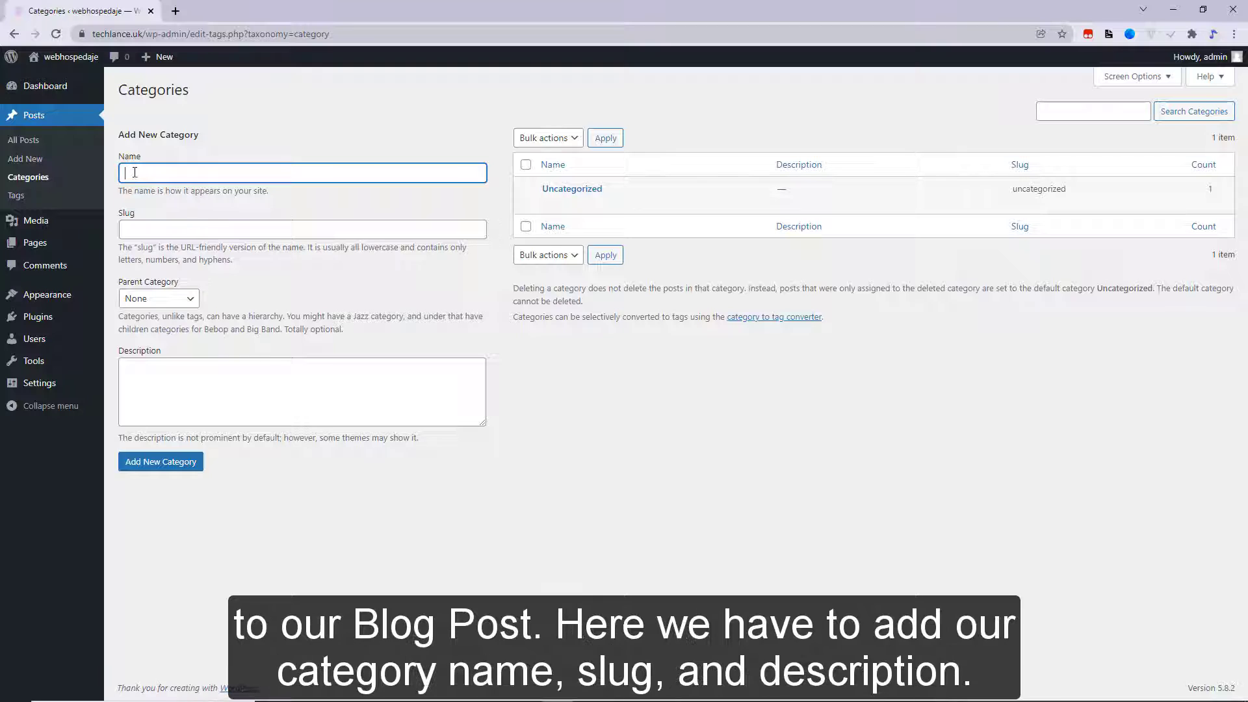
{"action": "left_click", "coordinate": [138, 226]}
{"action": "left_click", "coordinate": [153, 298]}
{"action": "left_click", "coordinate": [150, 315]}
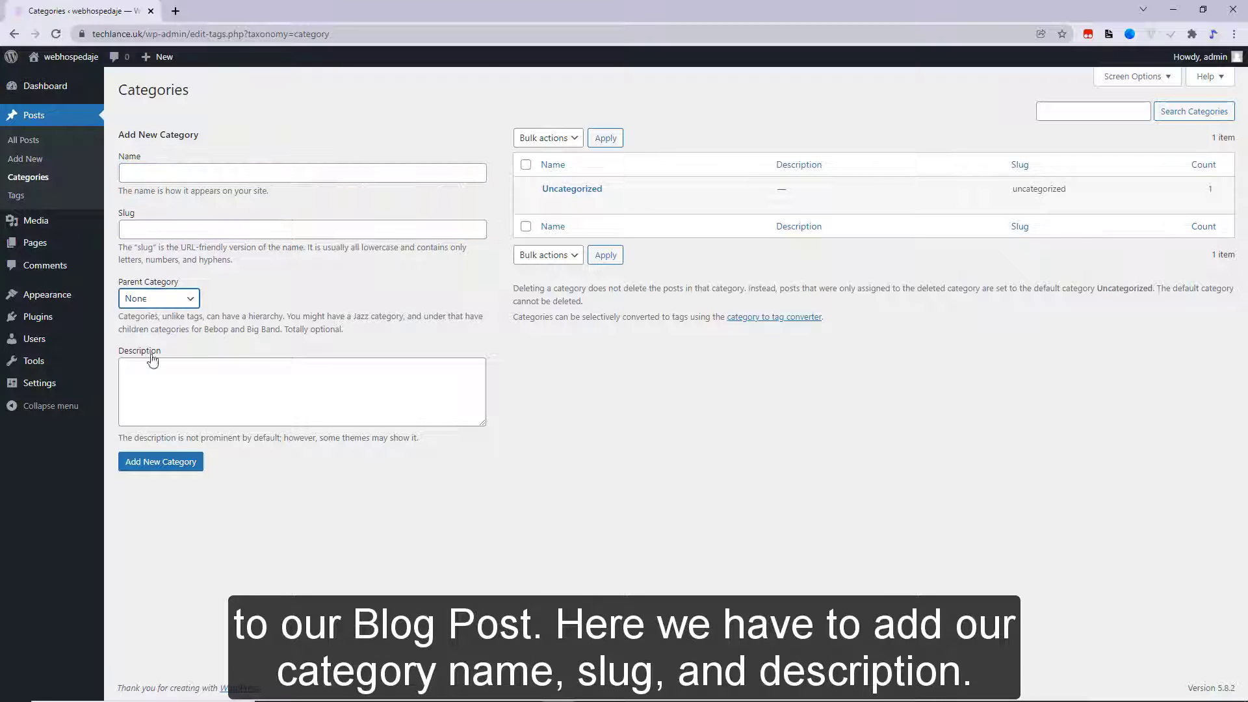
{"action": "left_click", "coordinate": [162, 388]}
{"action": "left_click", "coordinate": [221, 174]}
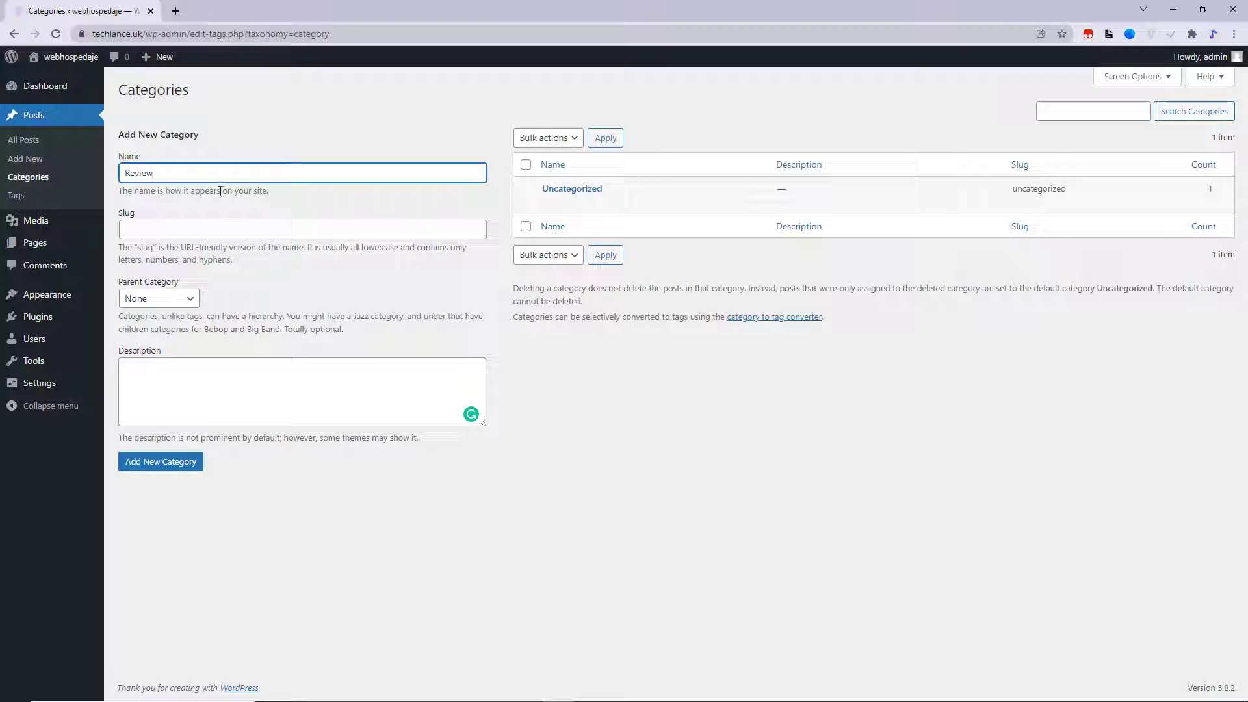
{"action": "key", "text": "ctrl+a"}
{"action": "left_click", "coordinate": [214, 224]}
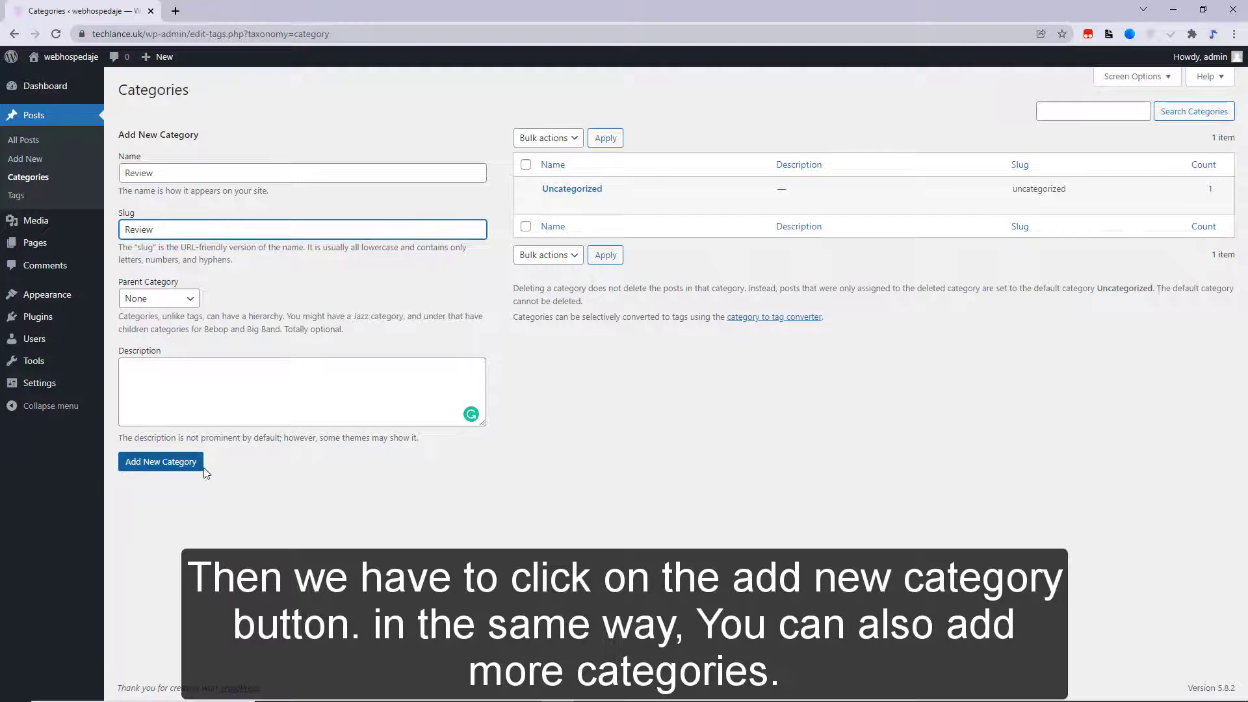
{"action": "left_click", "coordinate": [180, 468]}
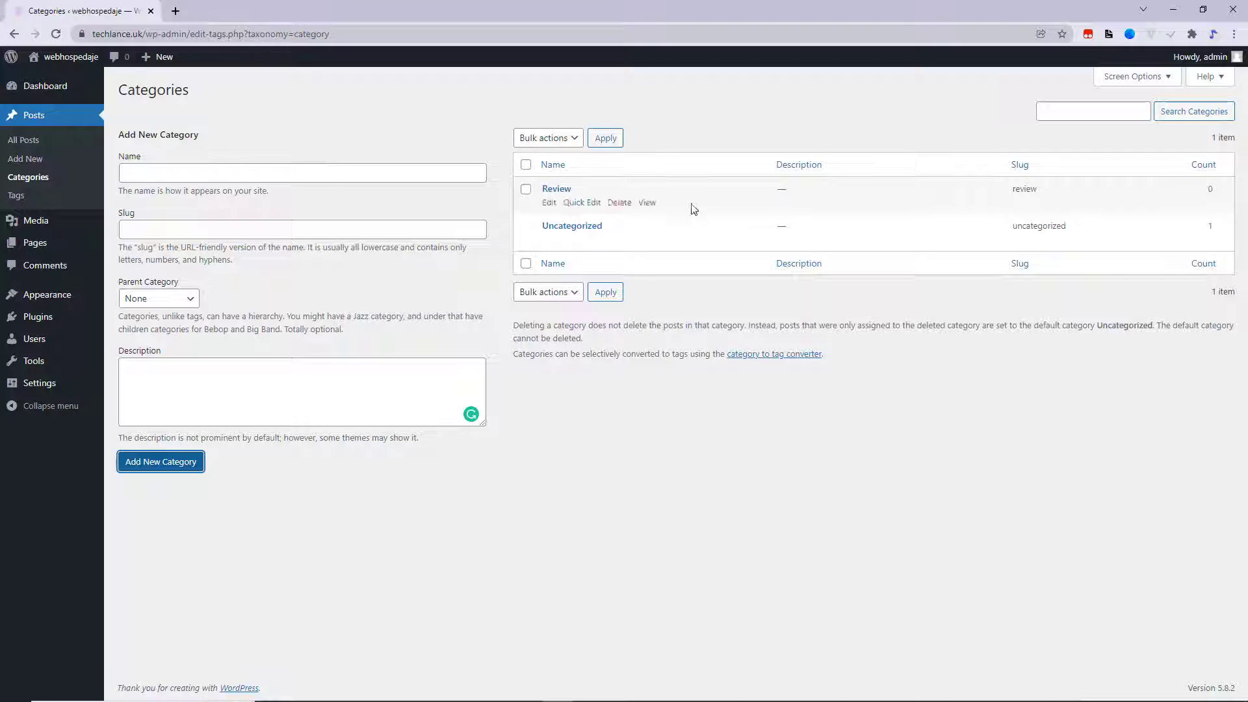
- Add the Adsense, YouTube and Blogging categories plus a fifth category
{"action": "left_click", "coordinate": [332, 174]}
{"action": "type", "text": "Adsense"}
{"action": "left_click", "coordinate": [187, 463]}
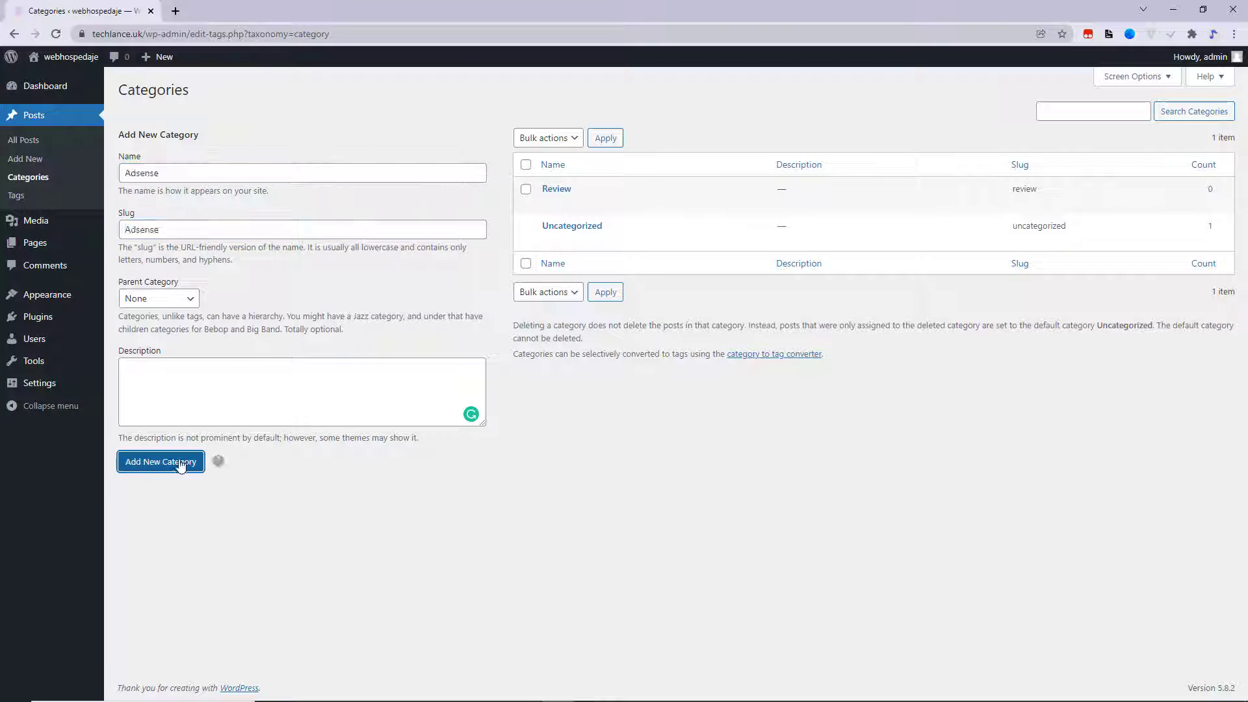
{"action": "left_click", "coordinate": [216, 175]}
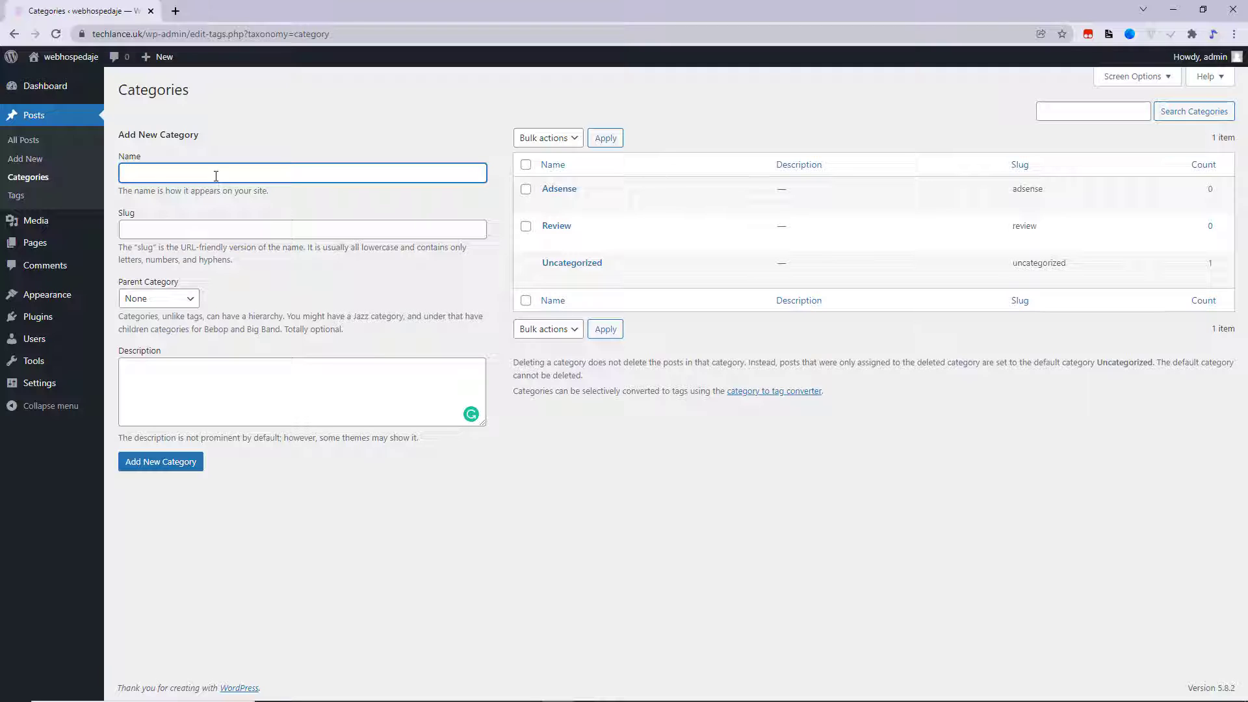
{"action": "type", "text": "YouTube"}
{"action": "key", "text": "ctrl+a"}
{"action": "key", "text": "ctrl+c"}
{"action": "left_click", "coordinate": [198, 229]}
{"action": "key", "text": "ctrl+v"}
{"action": "left_click", "coordinate": [160, 461]}
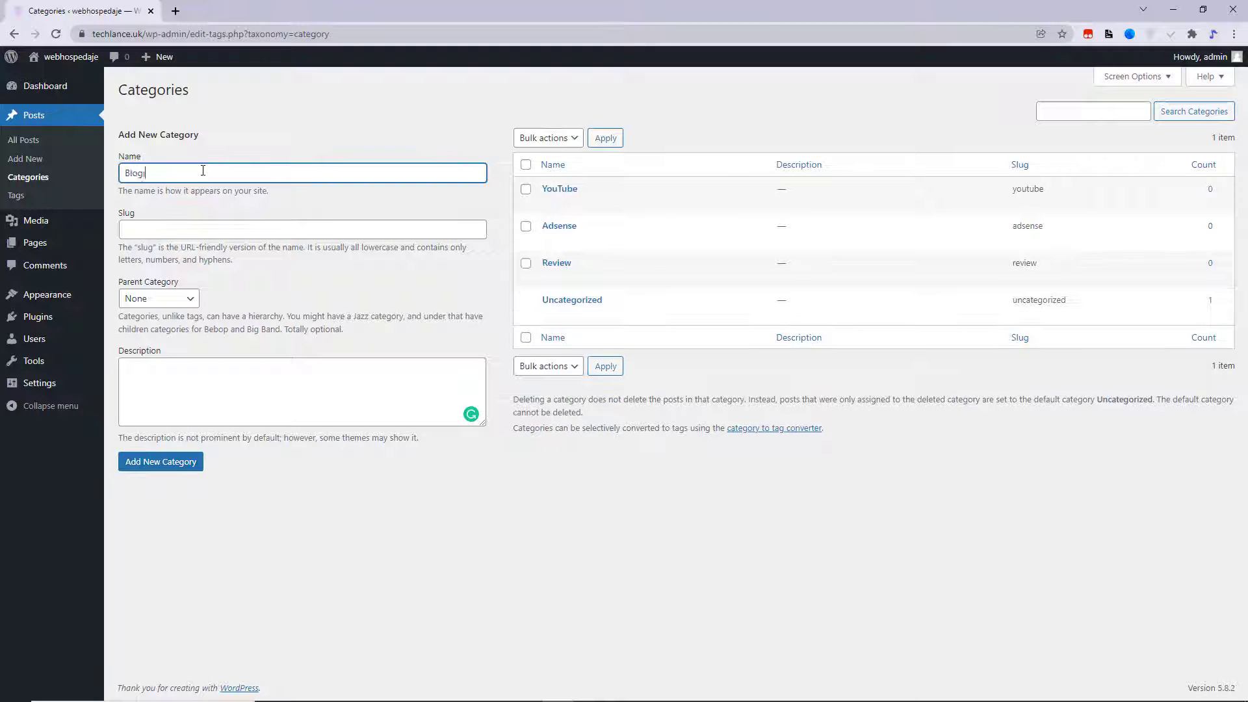
{"action": "left_click", "coordinate": [161, 462]}
{"action": "left_click", "coordinate": [208, 168]}
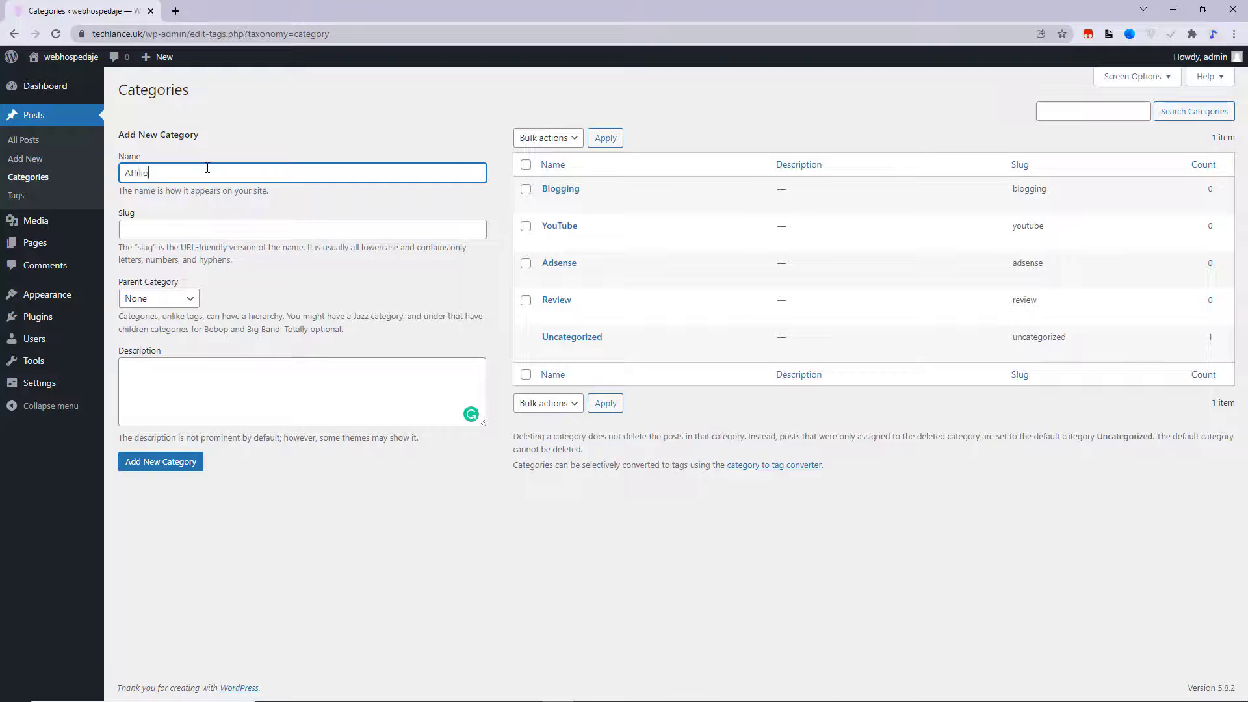
{"action": "left_click", "coordinate": [163, 462]}
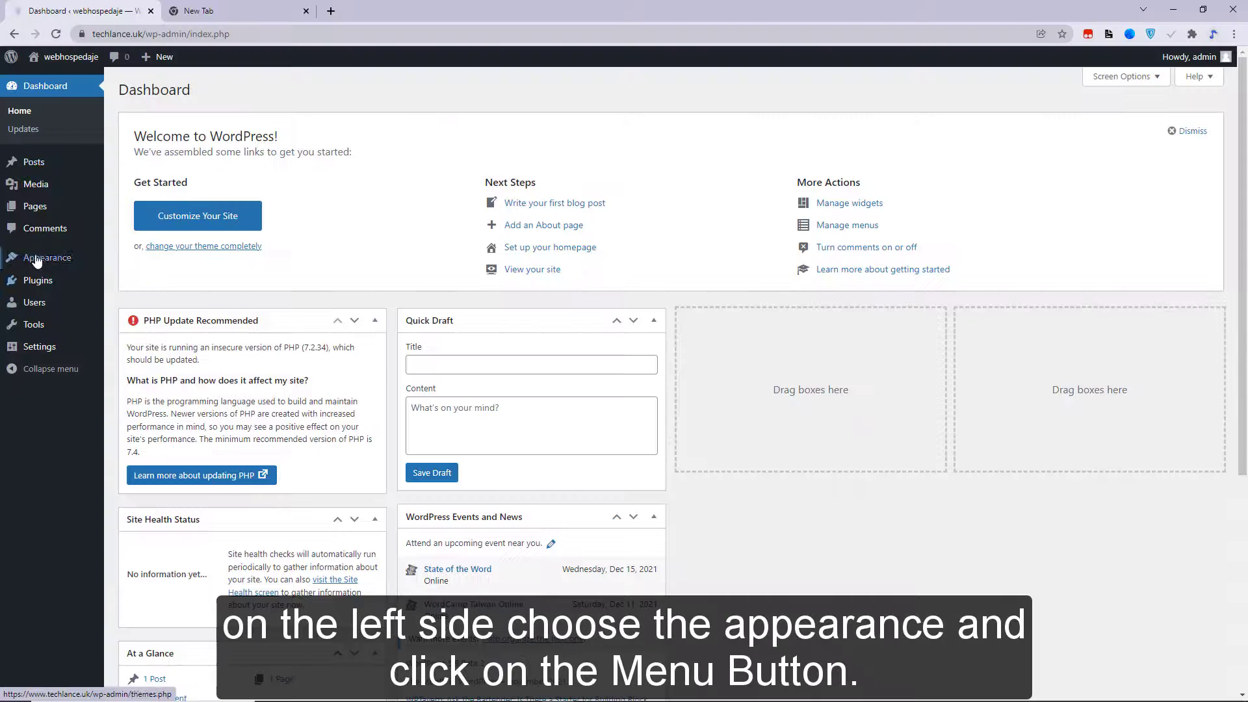
- Add the Adsense, Affiliate Marketing, Blogging, Review and YouTube categories as menu items
{"action": "mouse_move", "coordinate": [57, 261]}
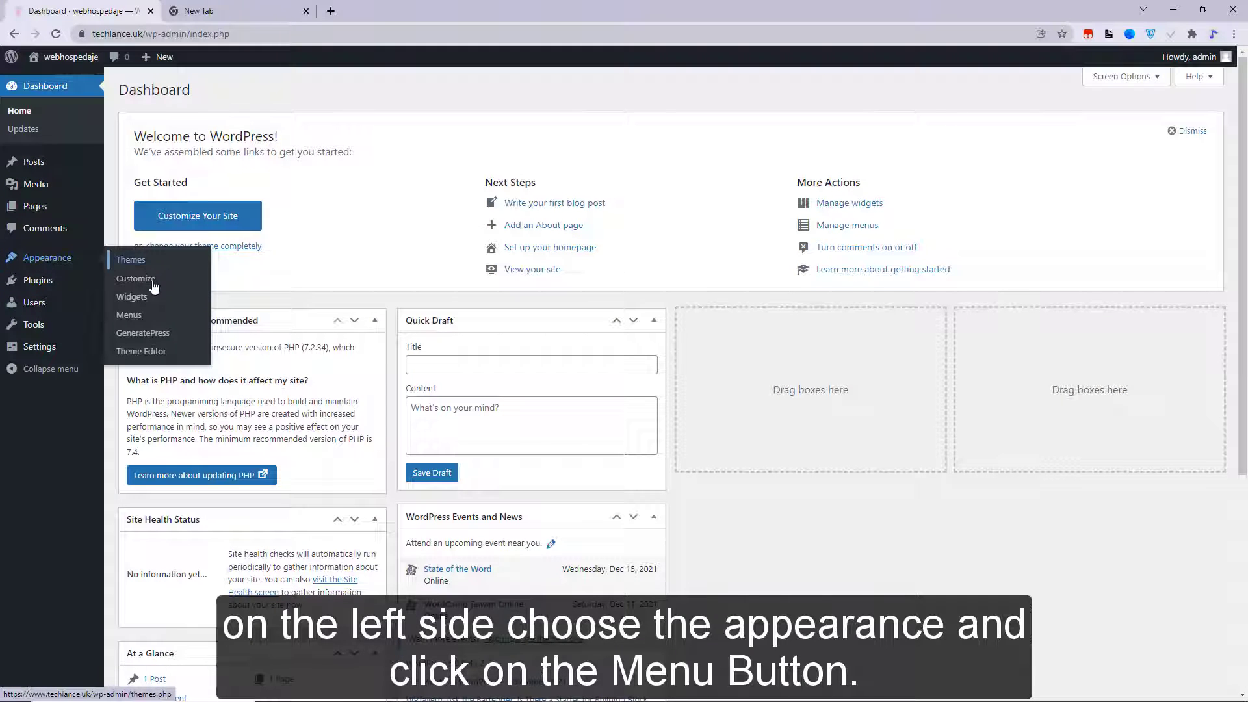
{"action": "left_click", "coordinate": [147, 316]}
{"action": "left_click", "coordinate": [247, 428]}
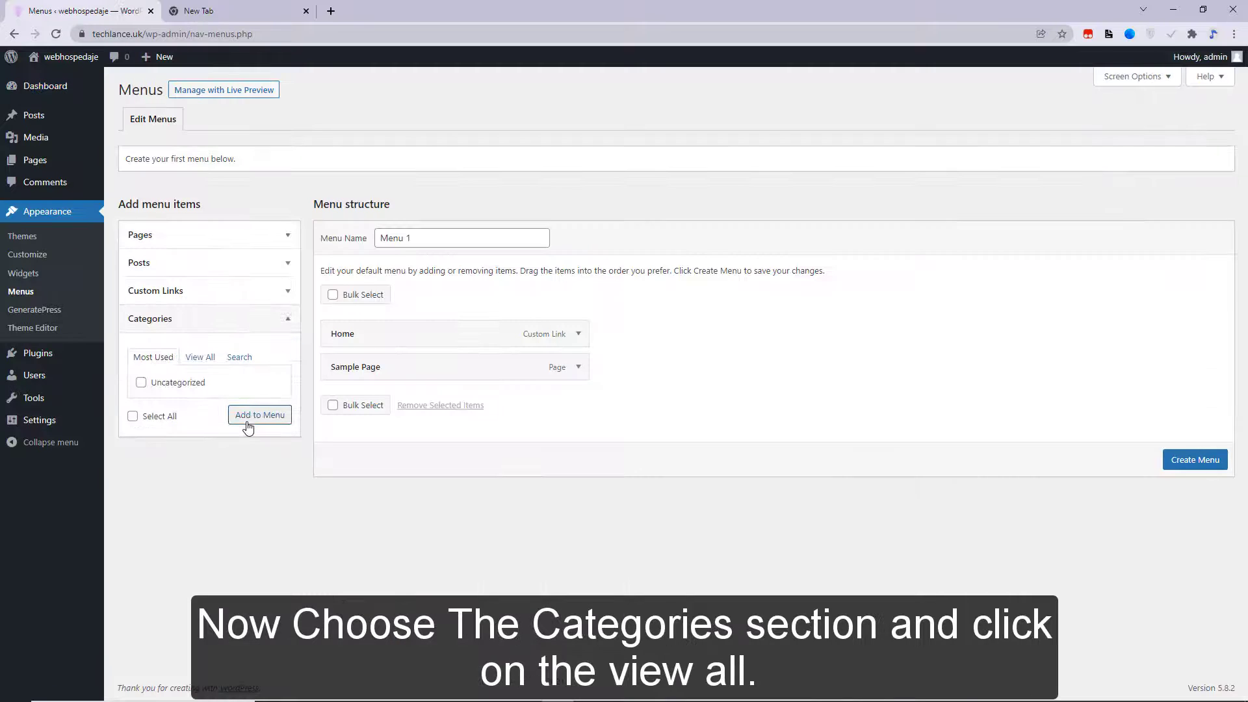
{"action": "left_click", "coordinate": [189, 359]}
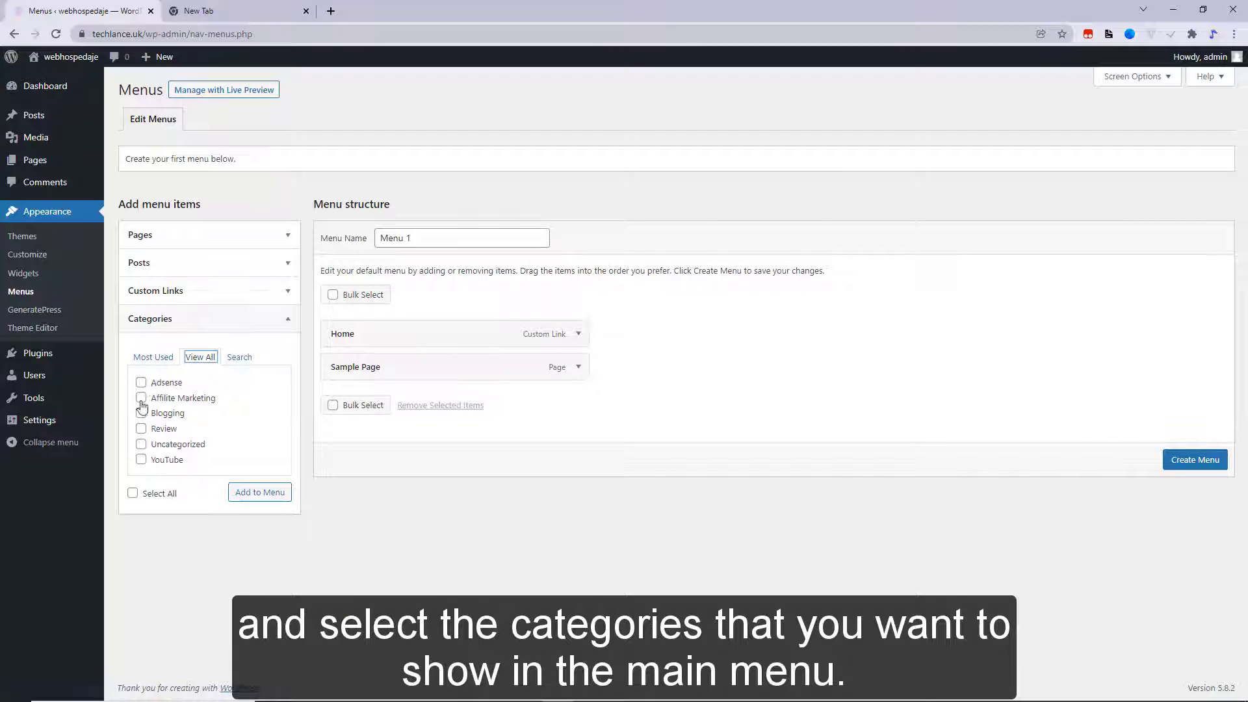
{"action": "left_click", "coordinate": [141, 383]}
{"action": "left_click", "coordinate": [141, 398]}
{"action": "left_click", "coordinate": [141, 413]}
{"action": "left_click", "coordinate": [141, 428]}
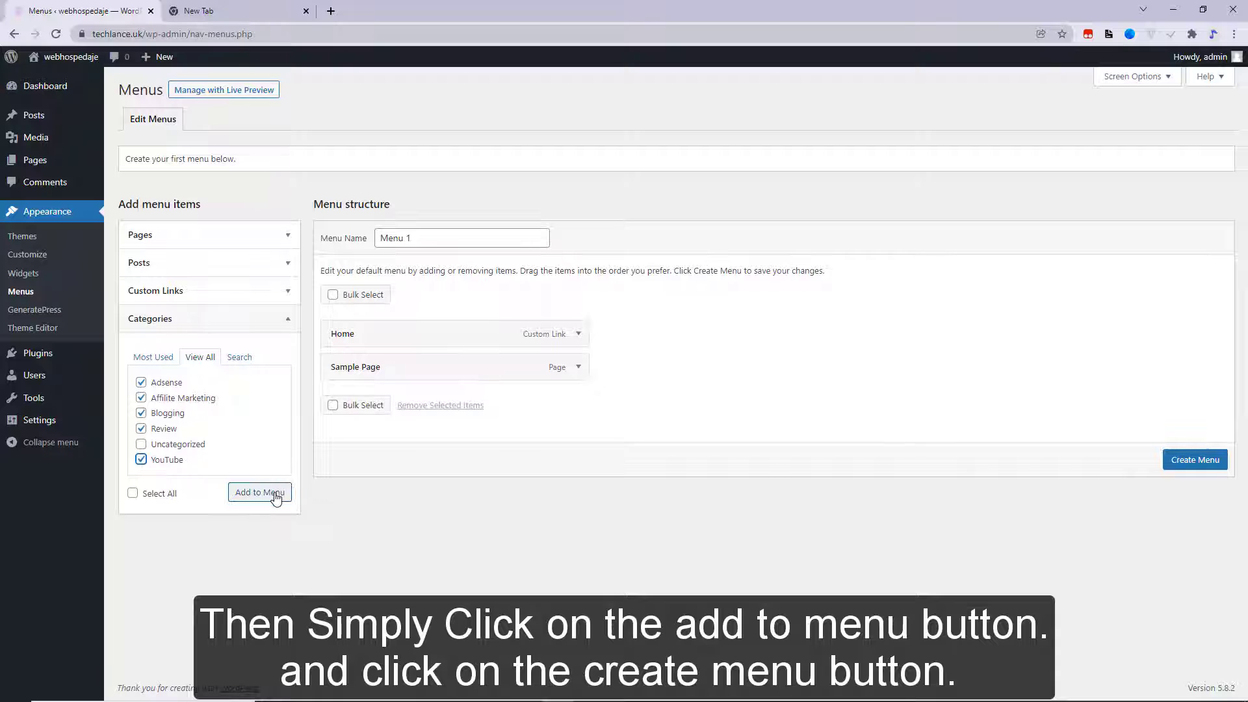
{"action": "left_click", "coordinate": [275, 495]}
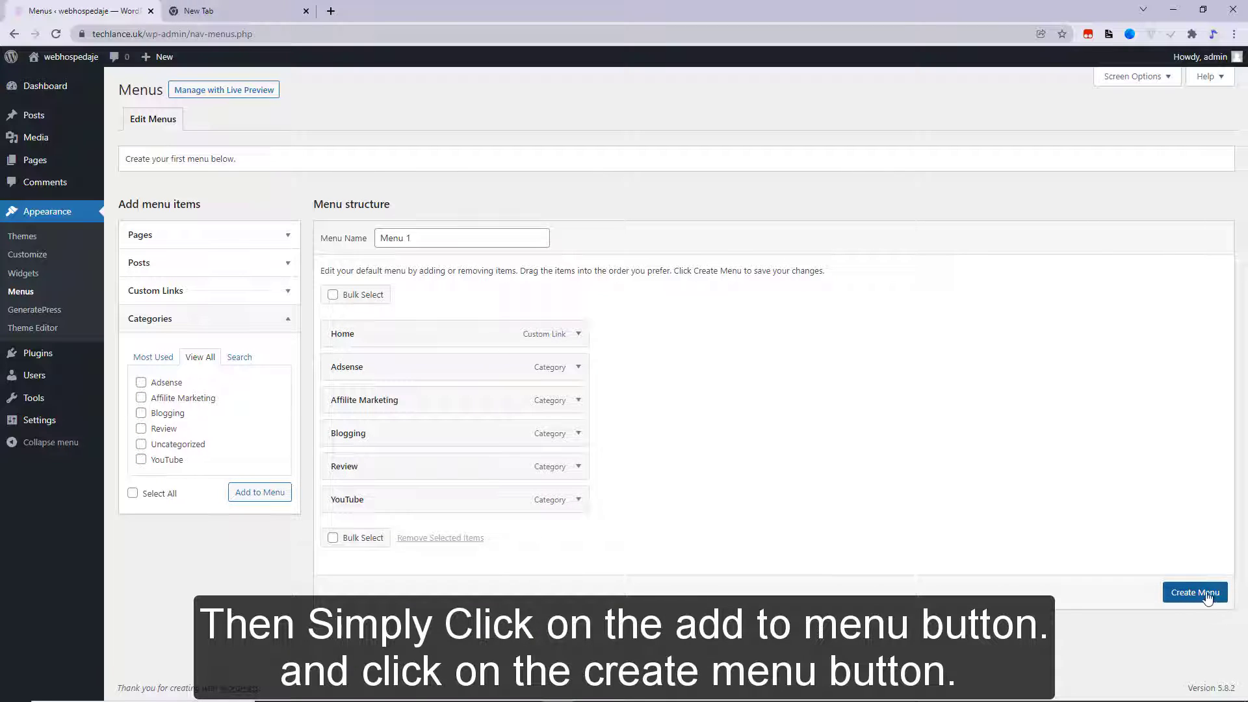
- Create the menu, assign it as the Primary Menu, save, and view it on the live site
{"action": "left_click", "coordinate": [1196, 593]}
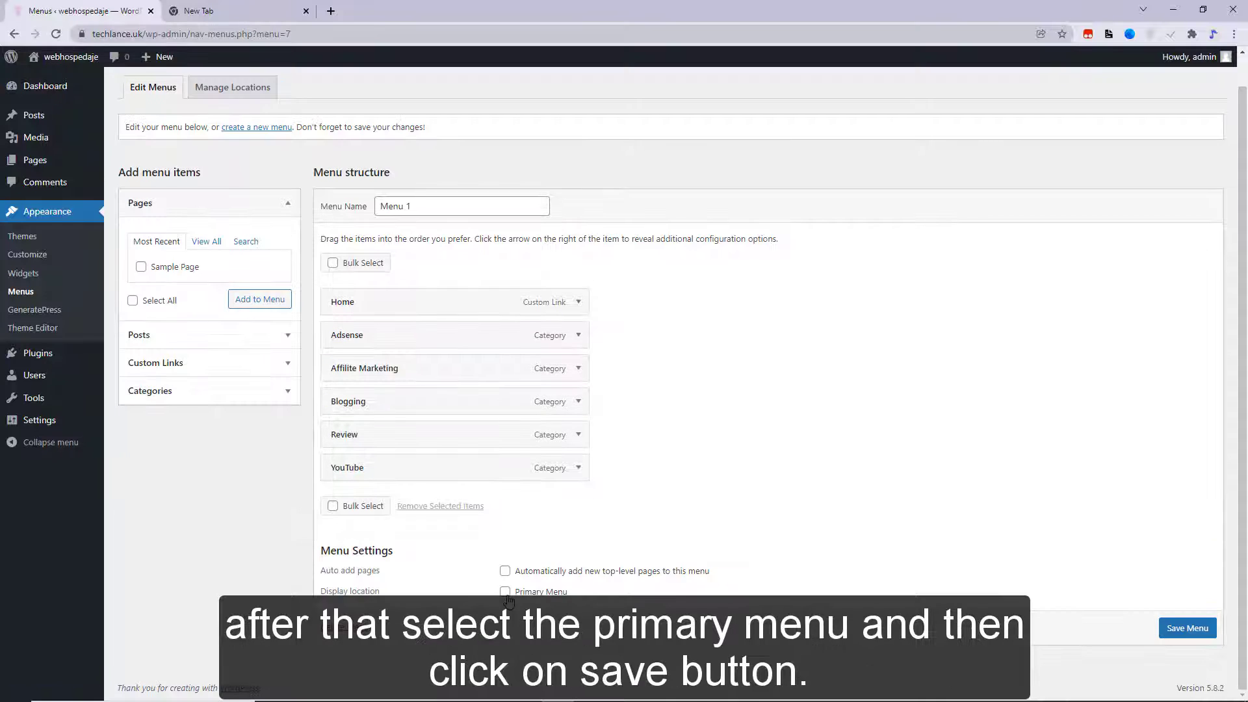
{"action": "left_click", "coordinate": [506, 593]}
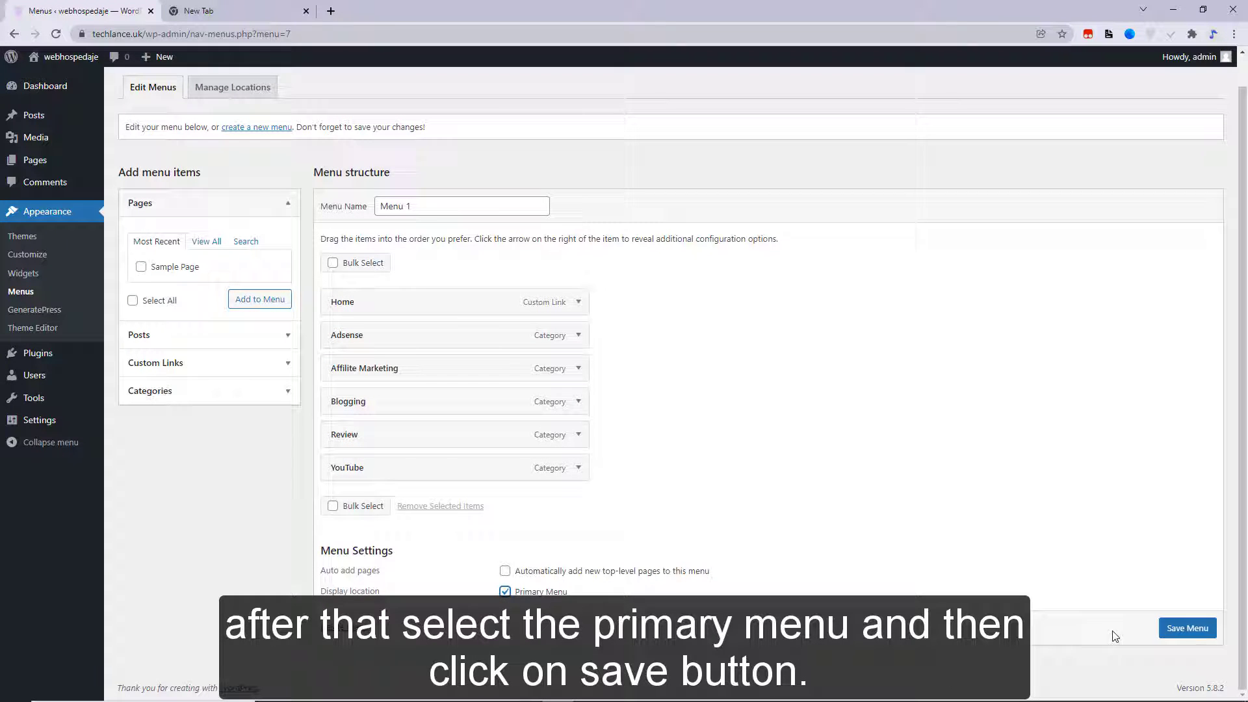
{"action": "left_click", "coordinate": [1183, 631]}
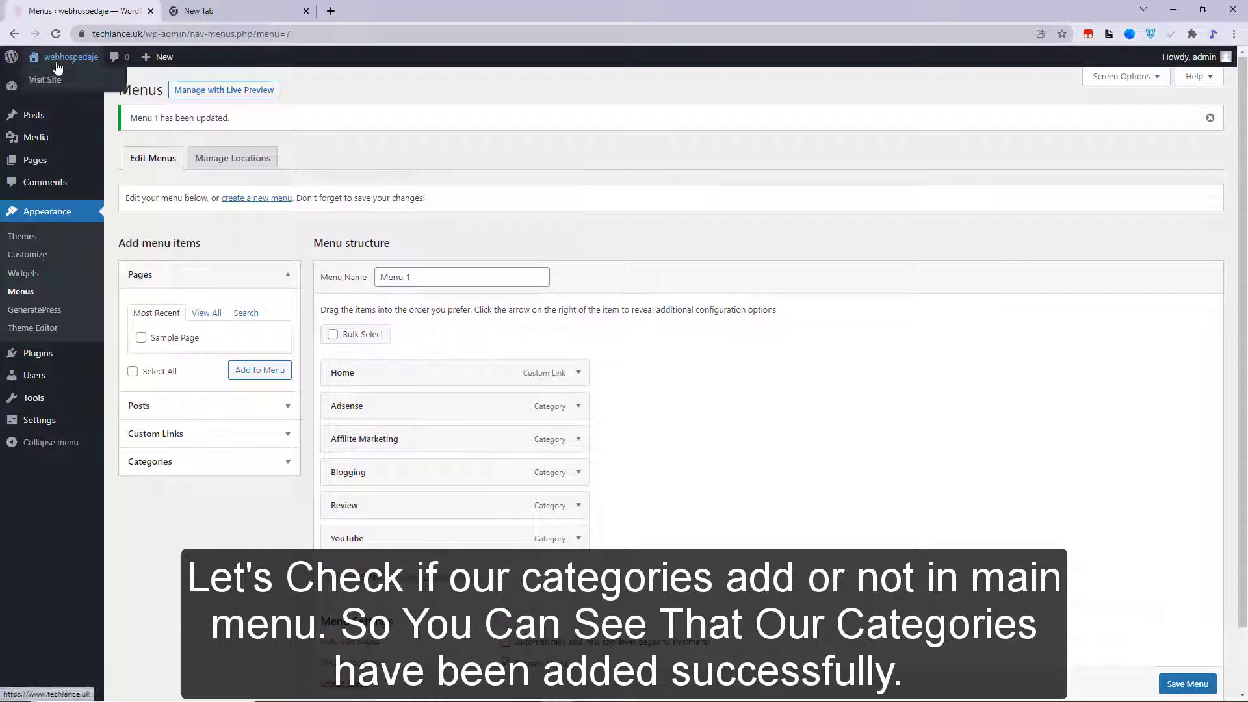
{"action": "right_click", "coordinate": [48, 76]}
{"action": "left_click", "coordinate": [97, 85]}
{"action": "left_click", "coordinate": [249, 10]}
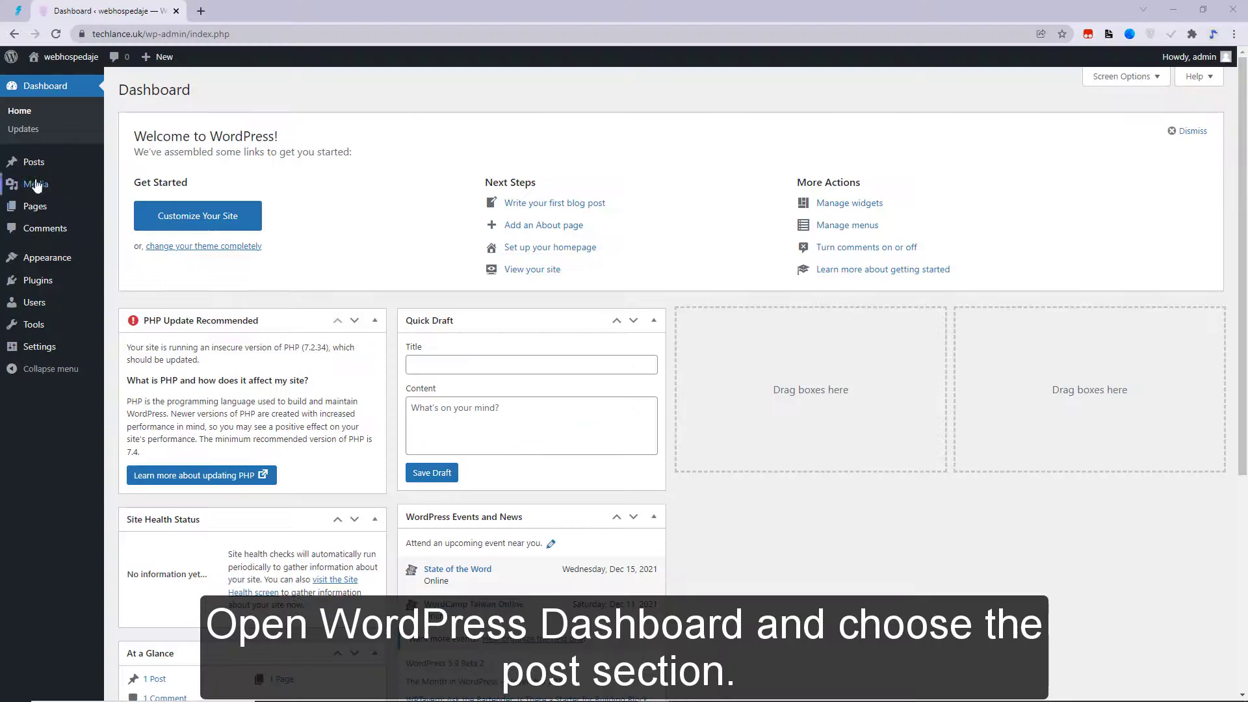
- Start a new post with the pasted title and article text, filed under YouTube
{"action": "left_click", "coordinate": [32, 167]}
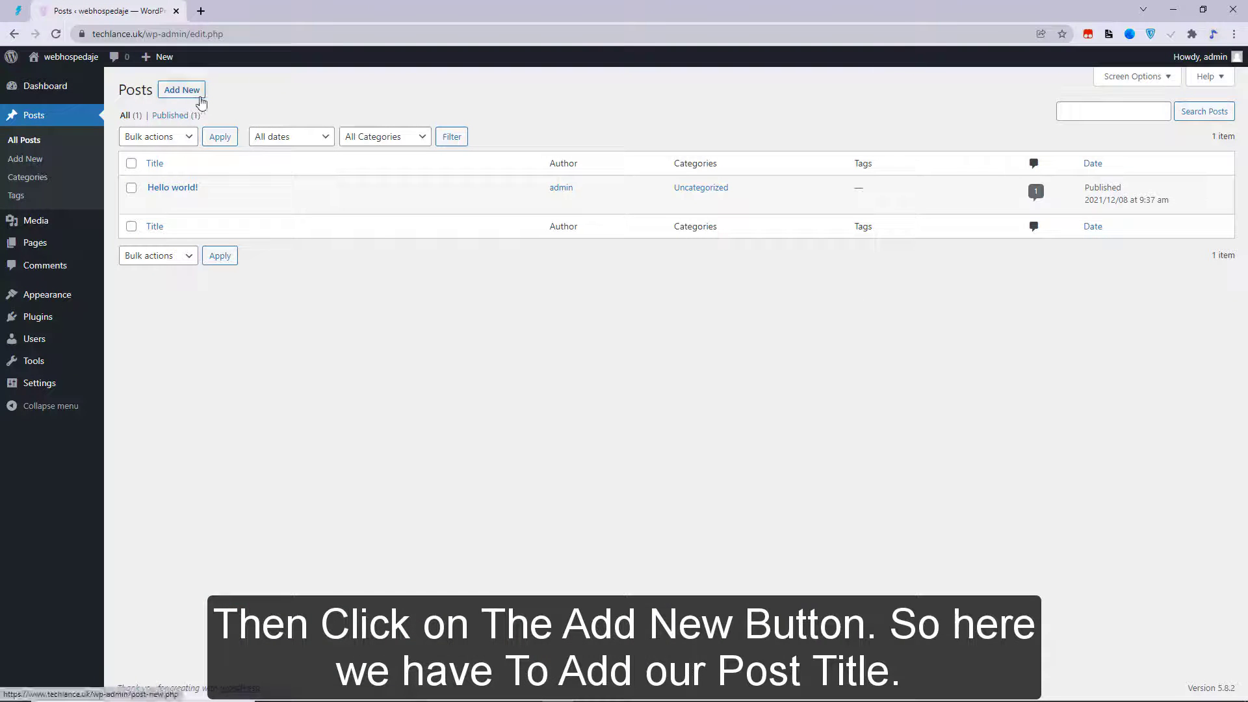
{"action": "left_click", "coordinate": [183, 92]}
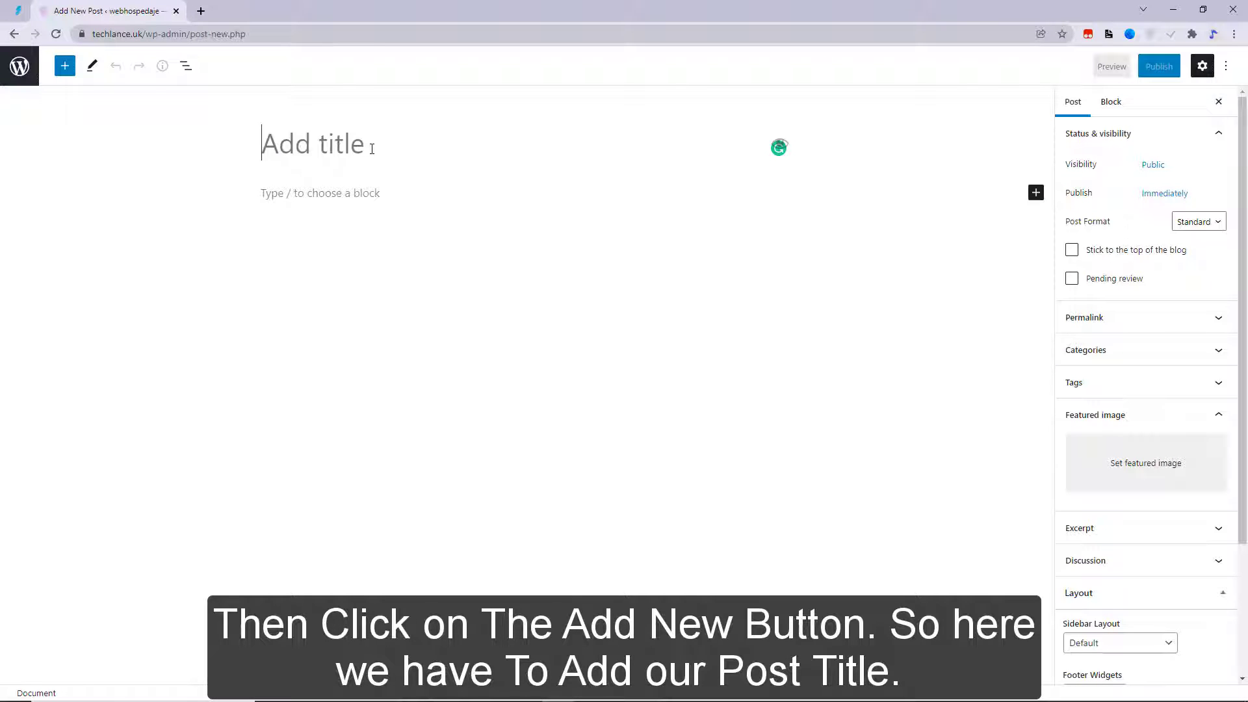
{"action": "type", "text": "Here are the 10 most popular YouTube videos from 2021"}
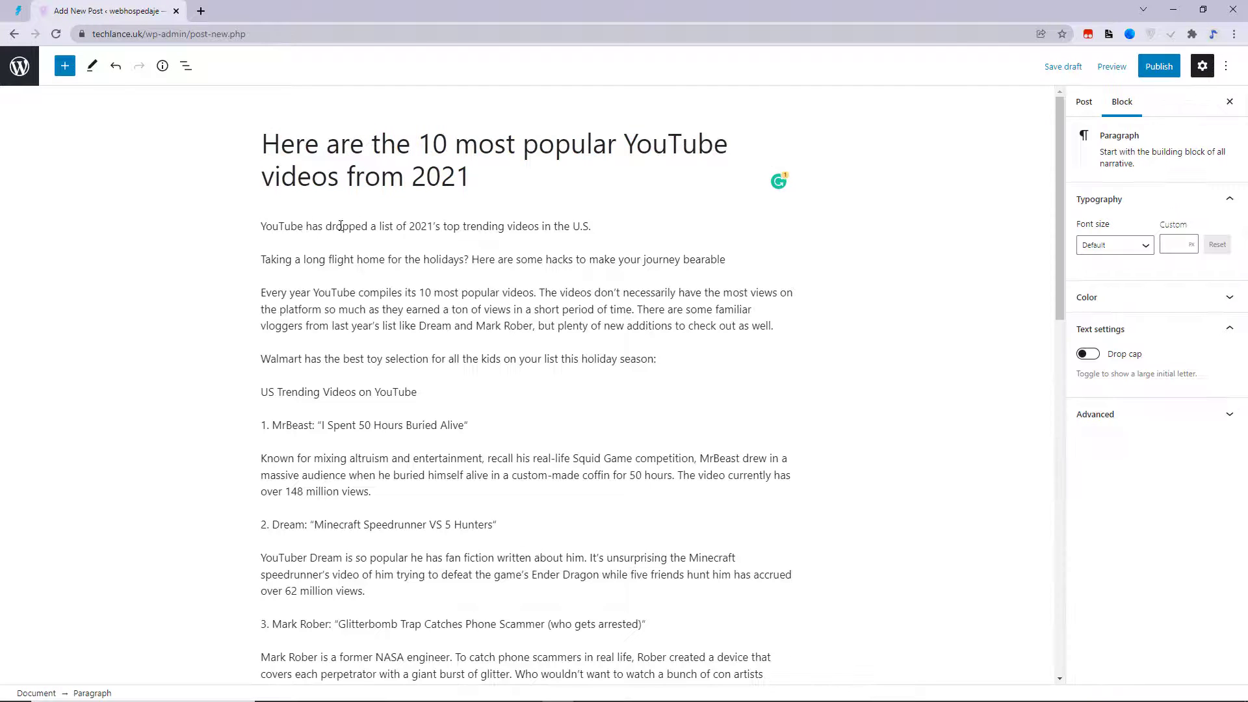
{"action": "key", "text": "ctrl+a"}
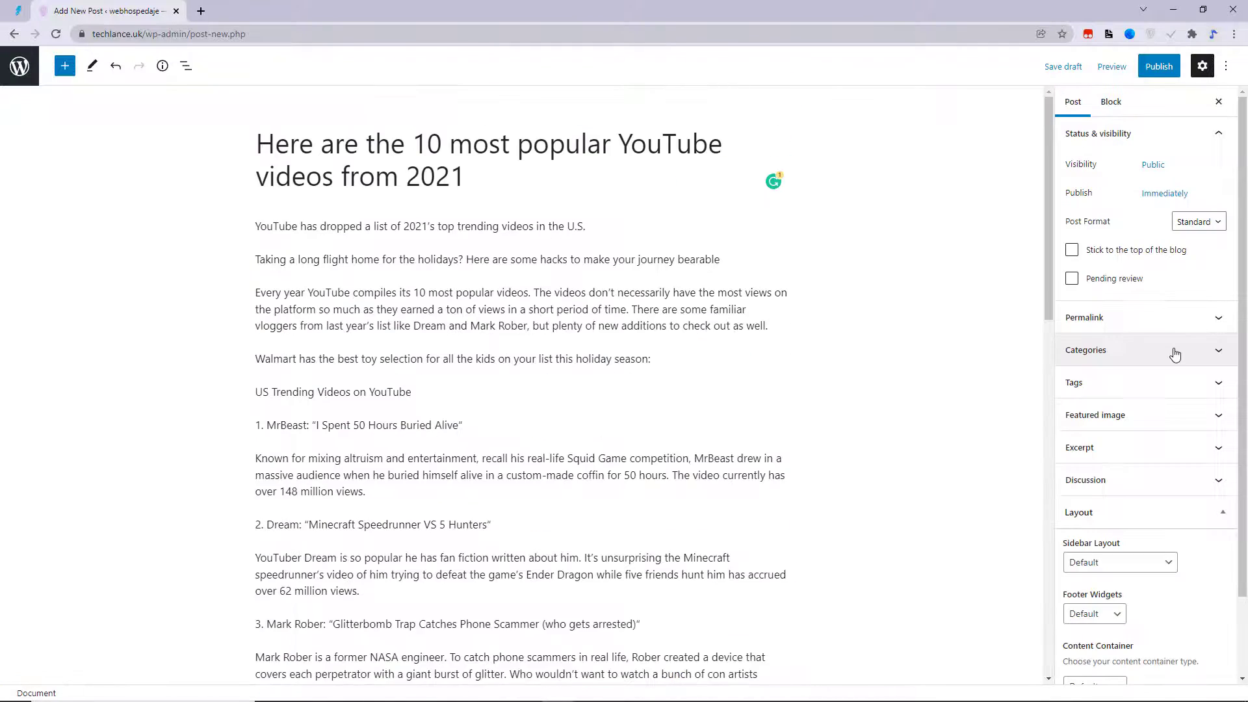
{"action": "left_click", "coordinate": [1175, 353]}
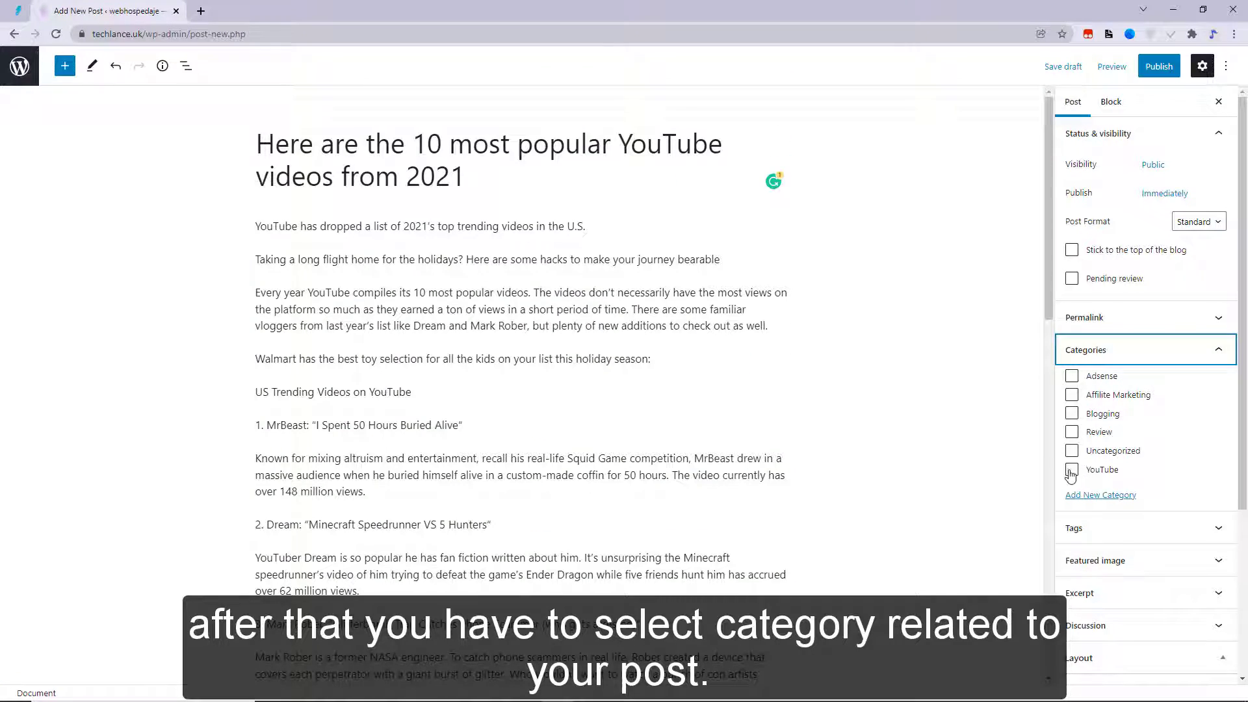
{"action": "left_click", "coordinate": [1072, 470]}
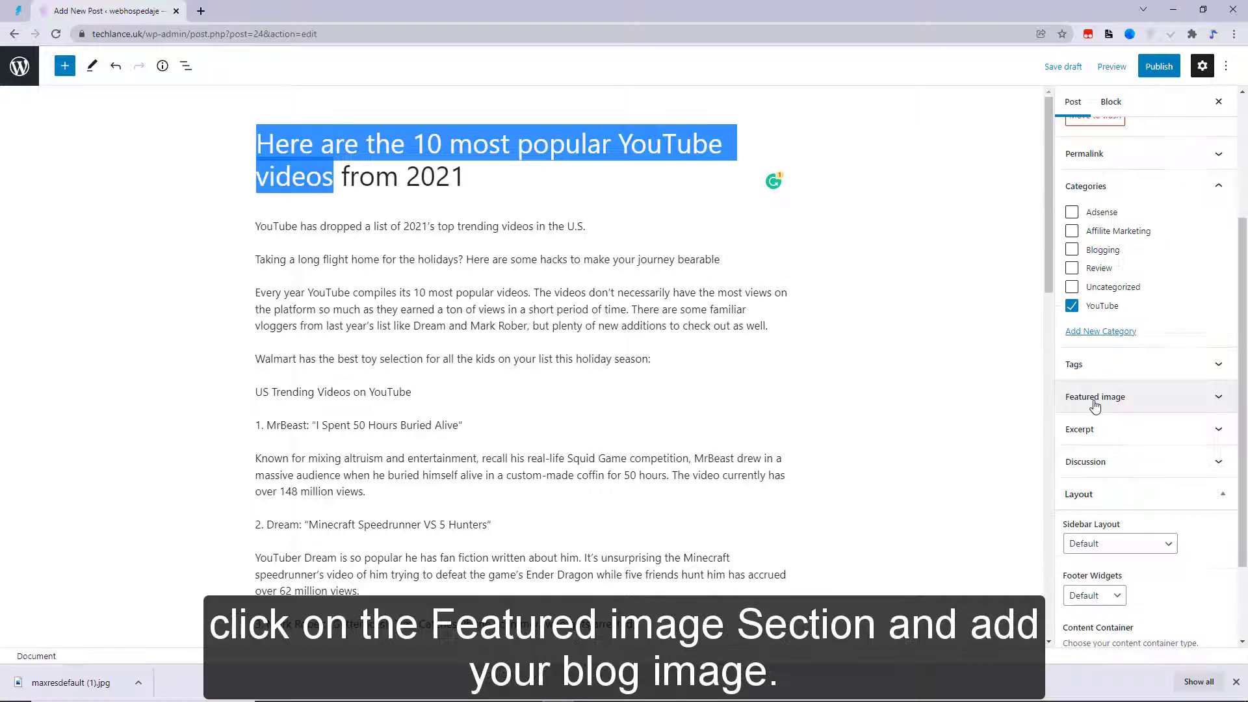
- Upload maxresdefault (1) and set it as the post's featured image
{"action": "left_click", "coordinate": [1096, 397]}
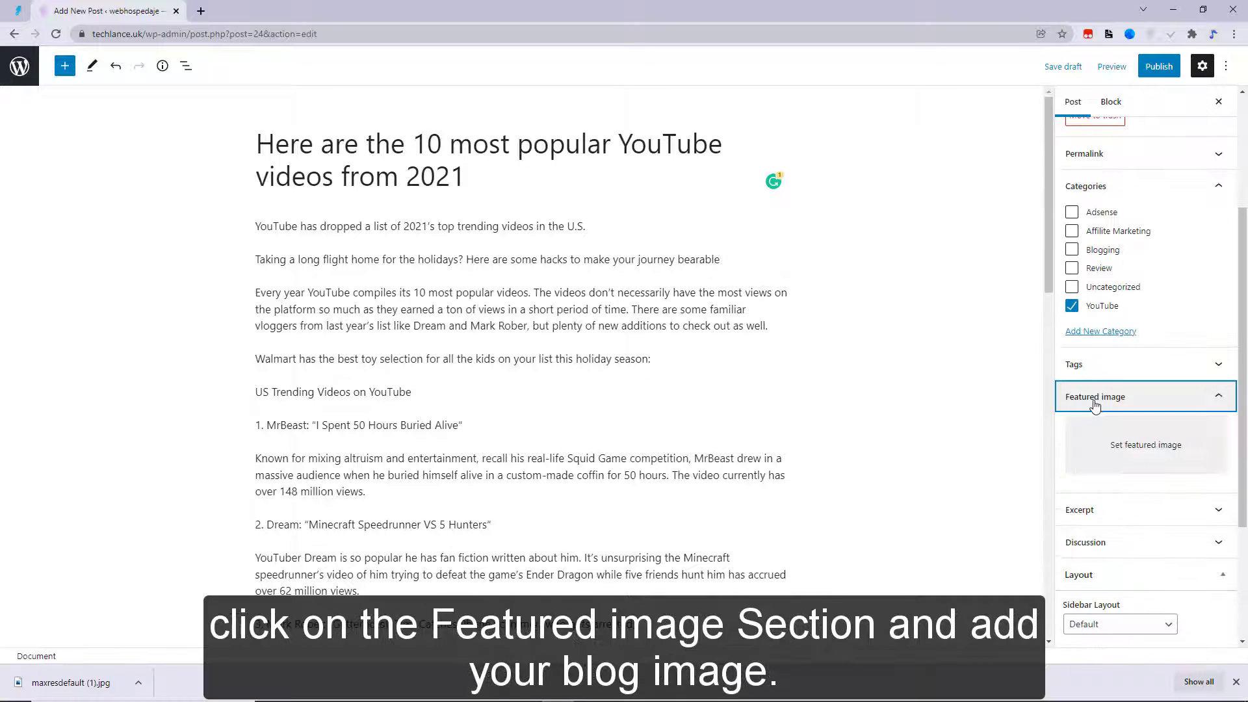
{"action": "left_click", "coordinate": [1147, 446]}
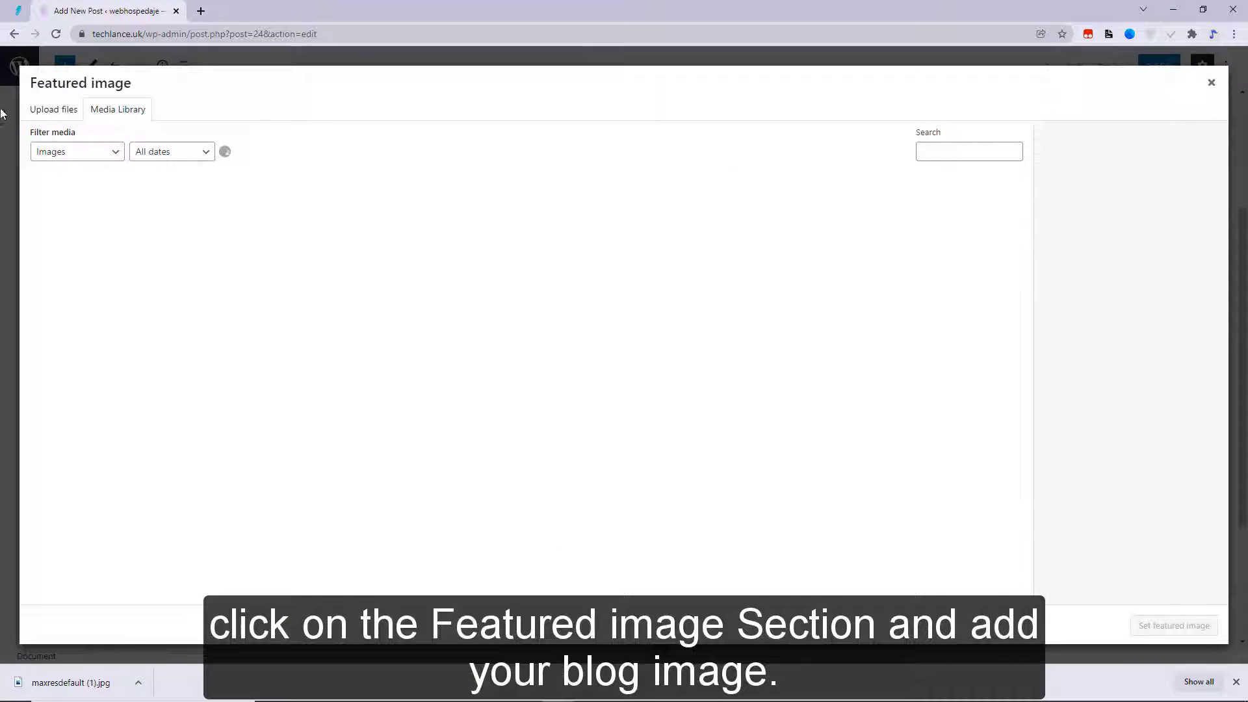
{"action": "left_click", "coordinate": [53, 109]}
{"action": "left_click", "coordinate": [631, 340]}
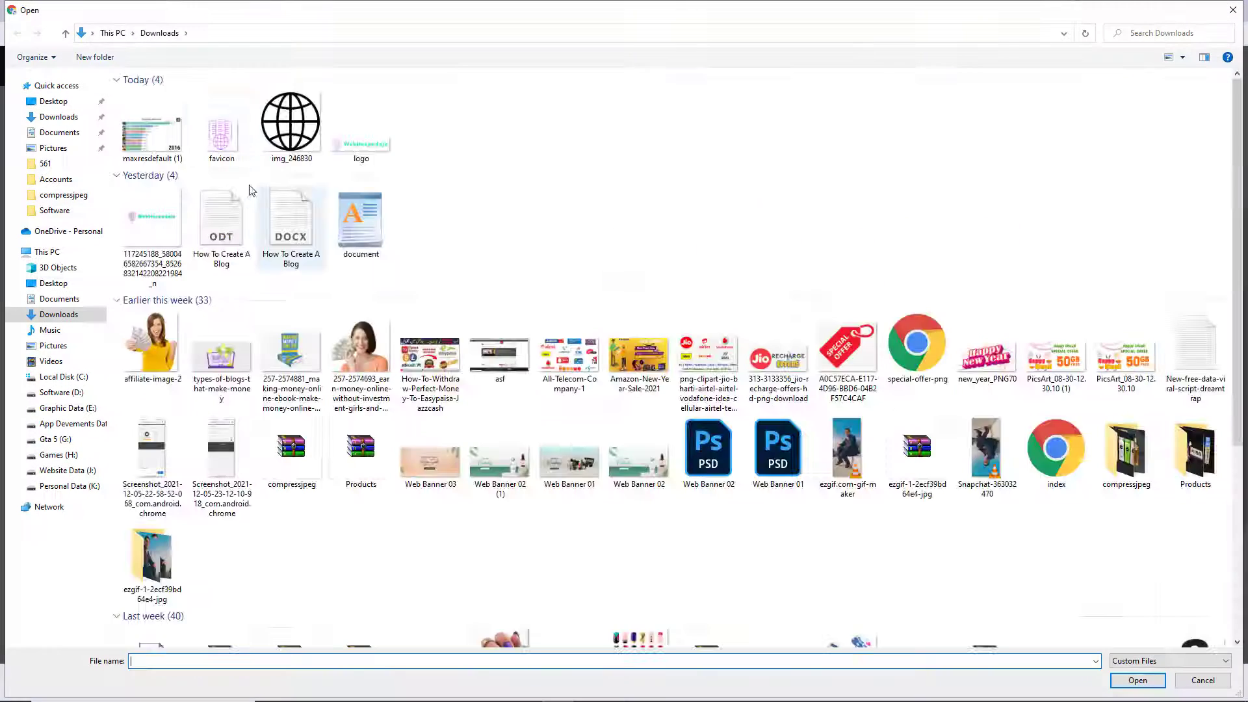
{"action": "double_click", "coordinate": [151, 133]}
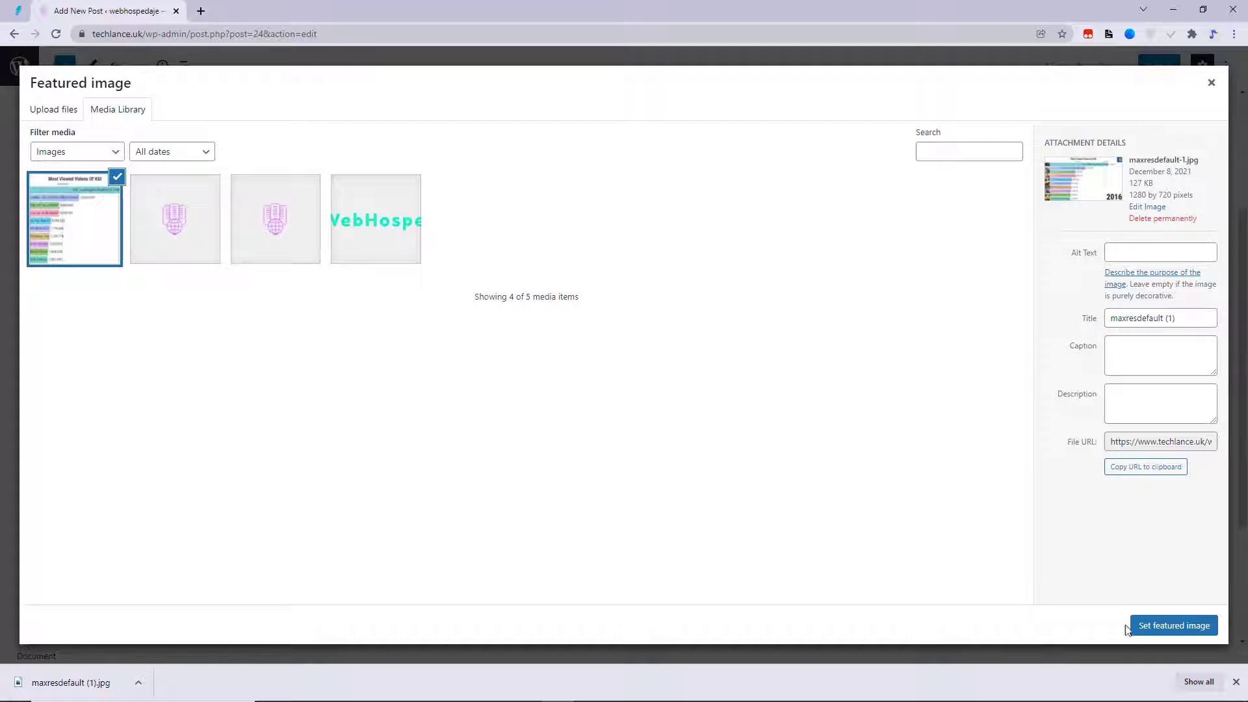
{"action": "left_click", "coordinate": [1195, 627]}
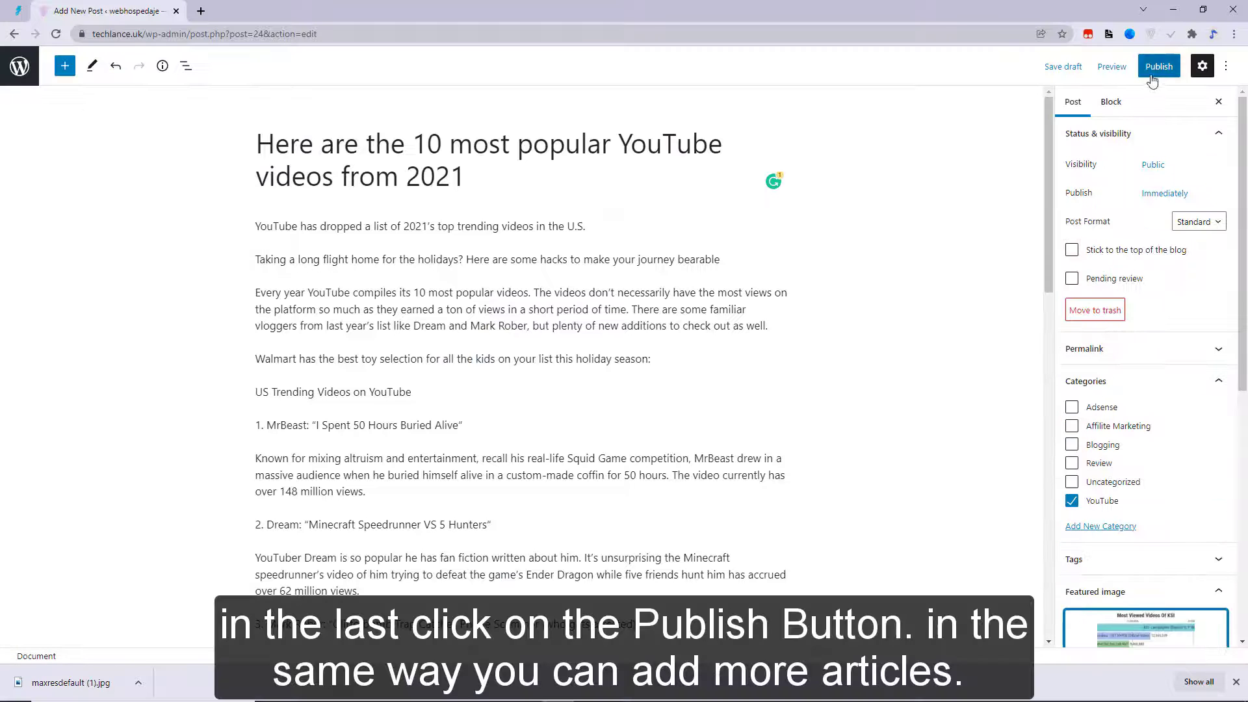
- Publish the post and view it live in a new tab
{"action": "left_click", "coordinate": [1143, 77]}
{"action": "left_click", "coordinate": [1146, 73]}
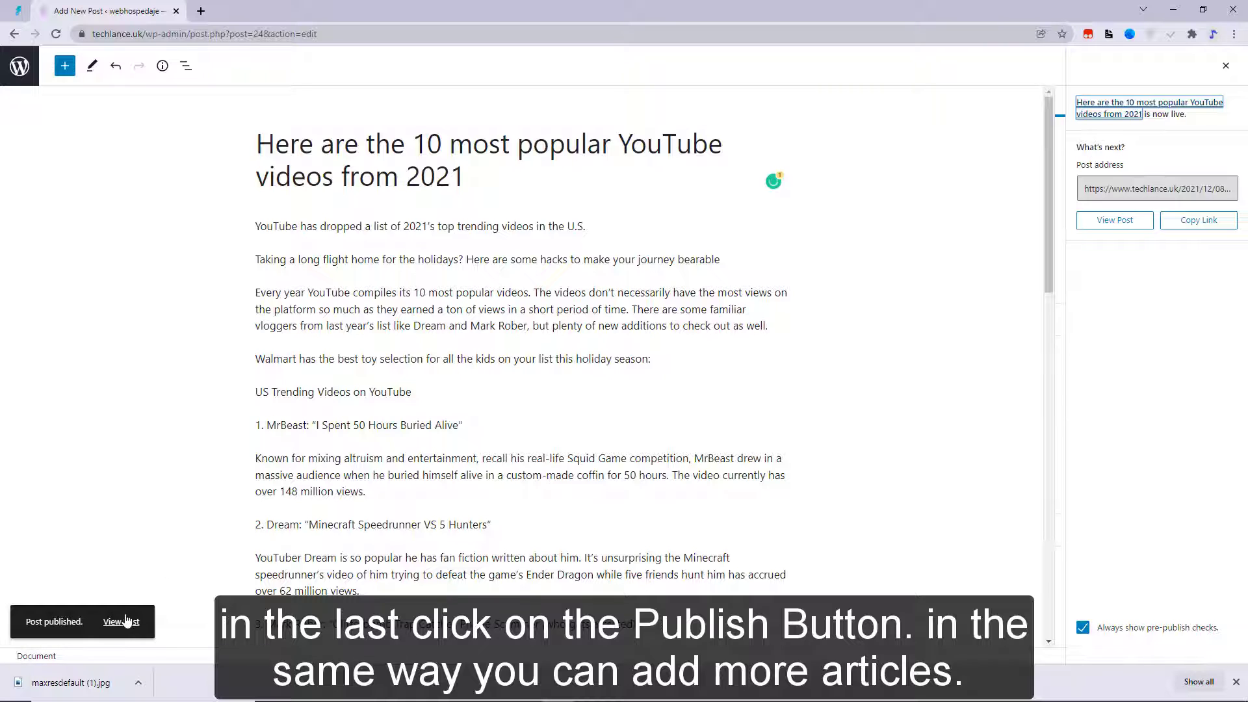
{"action": "right_click", "coordinate": [126, 621]}
{"action": "left_click", "coordinate": [158, 504]}
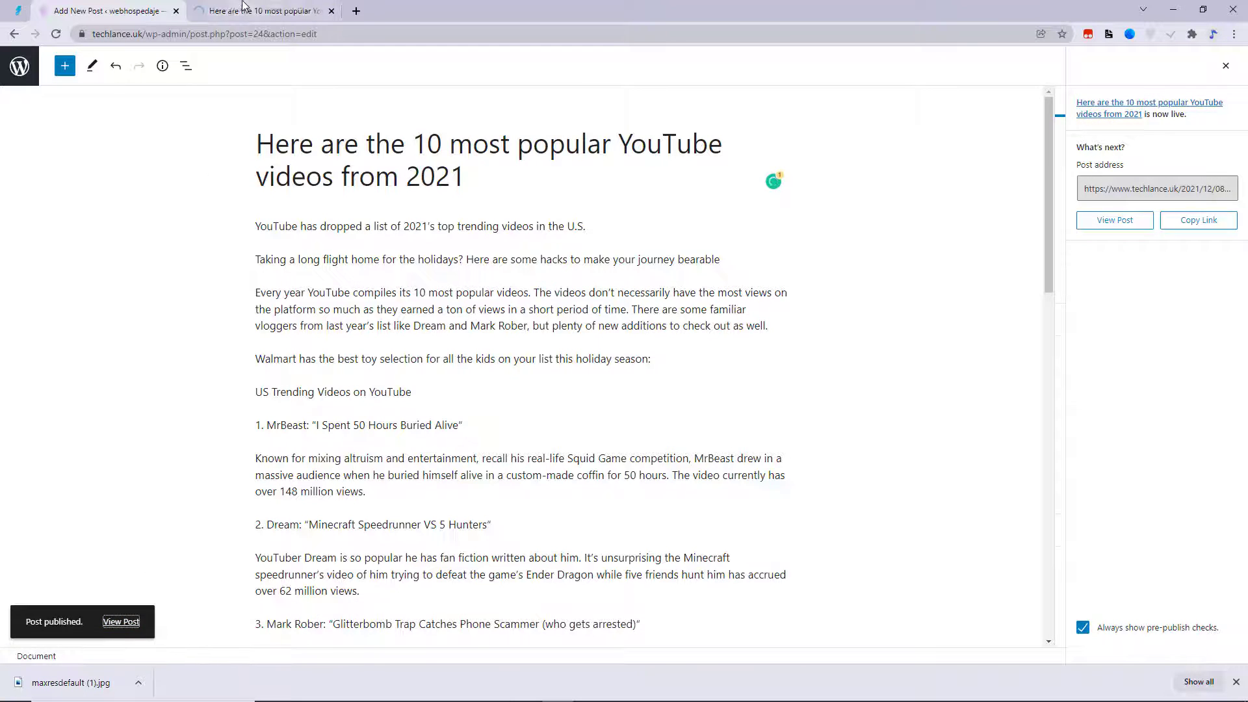
{"action": "left_click", "coordinate": [244, 7]}
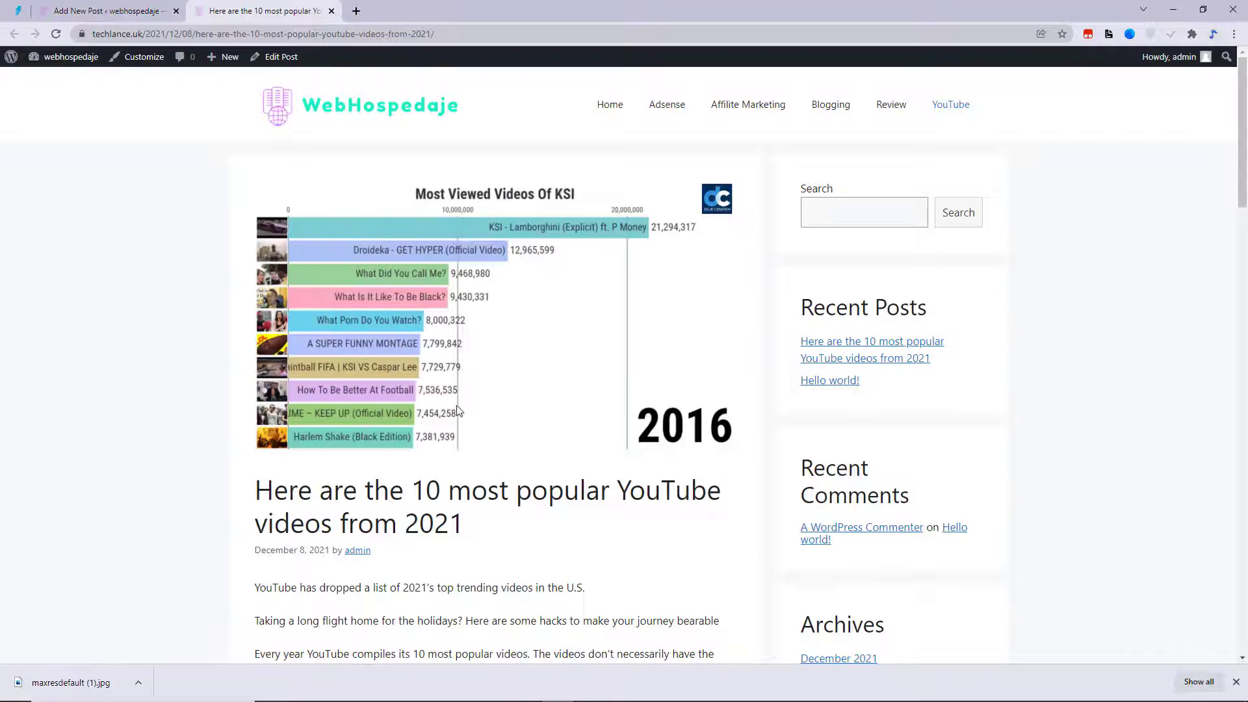
{"action": "scroll", "coordinate": [461, 442], "scroll_direction": "down", "scroll_amount": 4}
{"action": "scroll", "coordinate": [469, 474], "scroll_direction": "up", "scroll_amount": 4}
{"action": "scroll", "coordinate": [469, 473], "scroll_direction": "down", "scroll_amount": 12}
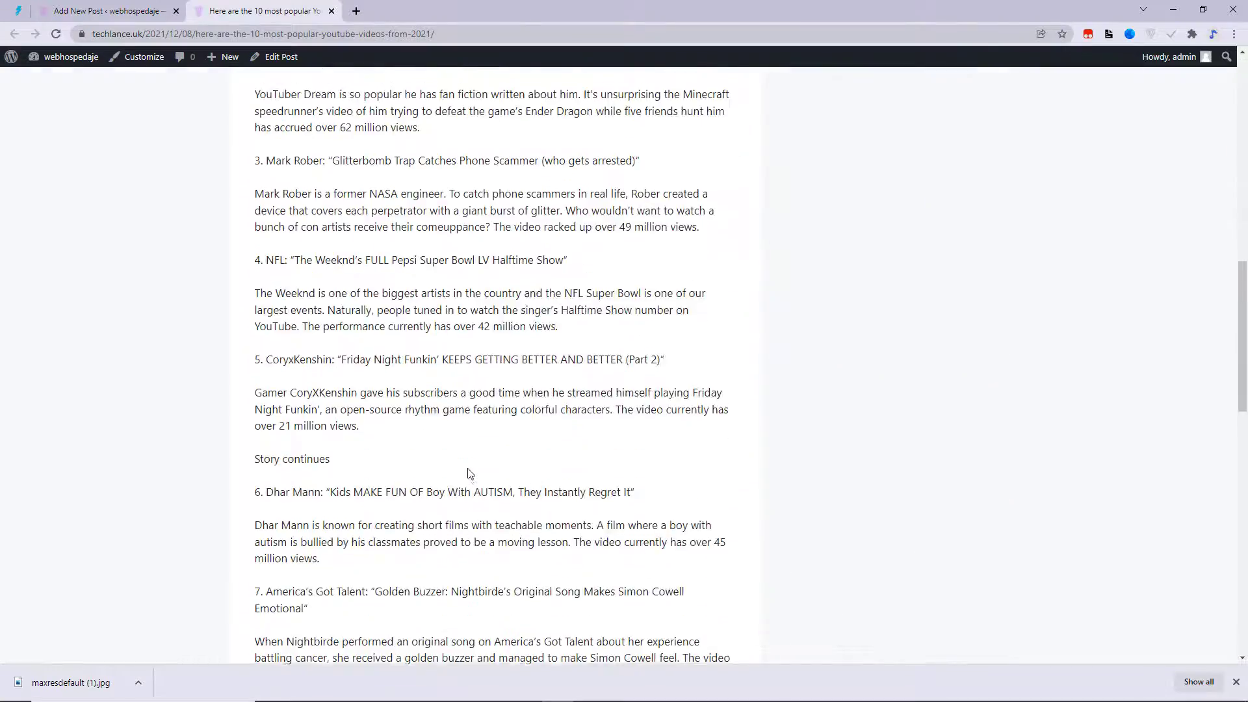
{"action": "scroll", "coordinate": [470, 474], "scroll_direction": "up", "scroll_amount": 12}
- Go to the blog's home page to see the new post listed with its chart image
{"action": "left_click", "coordinate": [306, 112]}
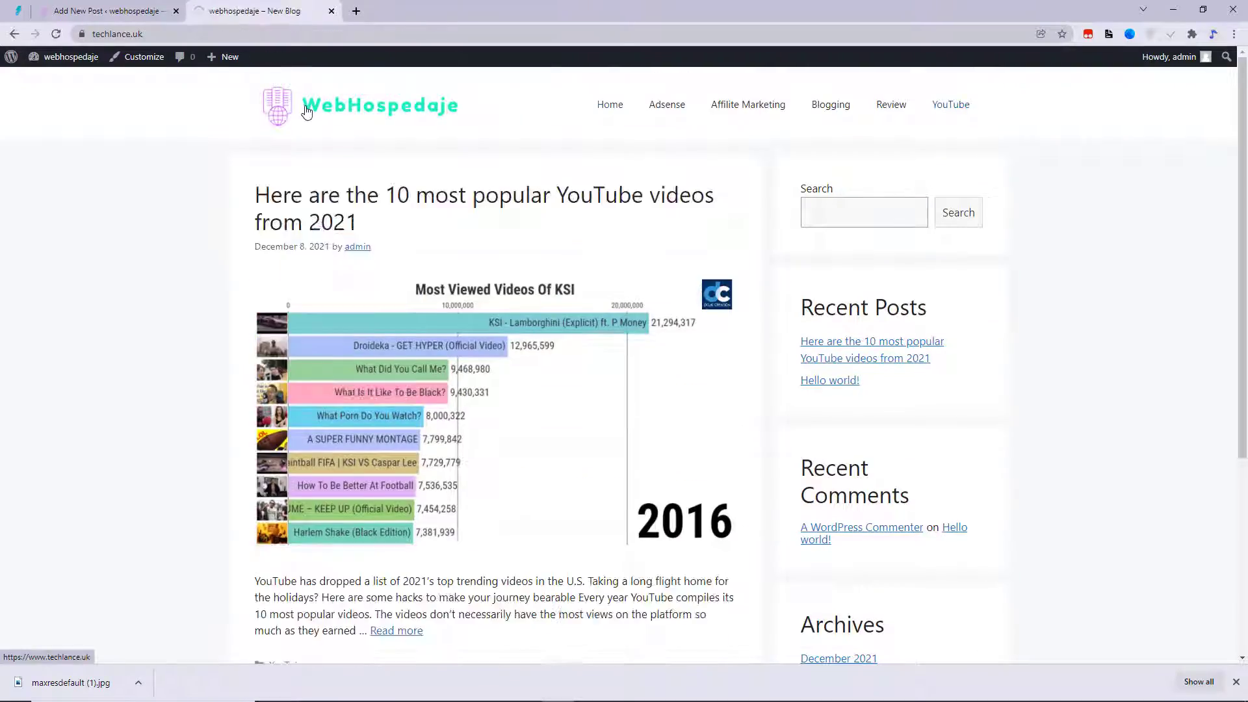
{"action": "scroll", "coordinate": [540, 214], "scroll_direction": "down", "scroll_amount": 5}
{"action": "scroll", "coordinate": [552, 221], "scroll_direction": "up", "scroll_amount": 5}
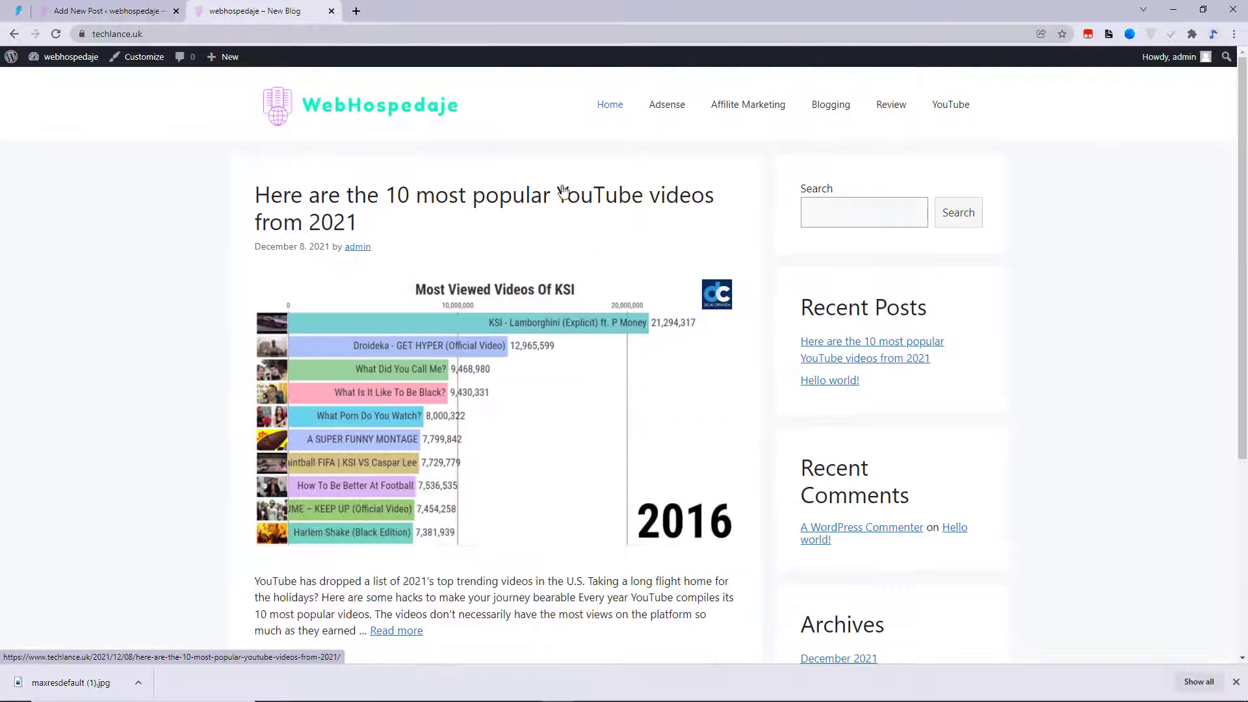
{"action": "scroll", "coordinate": [595, 325], "scroll_direction": "down", "scroll_amount": 5}
{"action": "scroll", "coordinate": [599, 459], "scroll_direction": "up", "scroll_amount": 5}
{"action": "scroll", "coordinate": [599, 459], "scroll_direction": "down", "scroll_amount": 5}
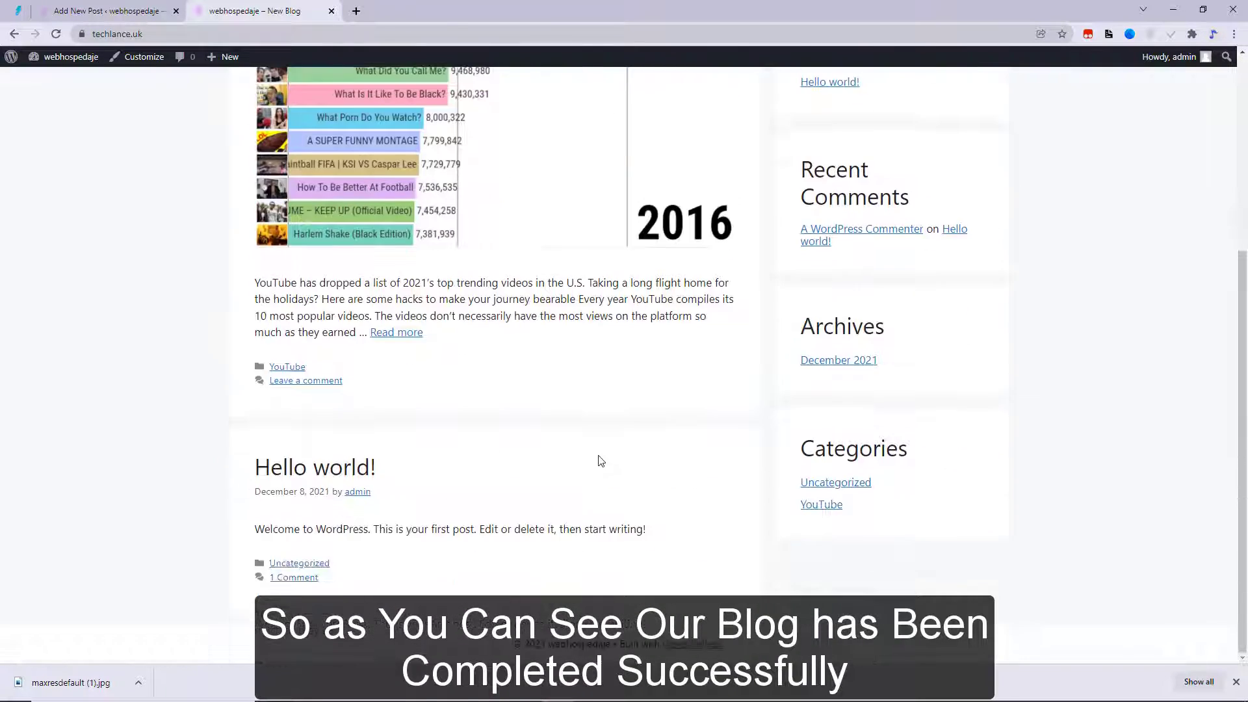
{"action": "scroll", "coordinate": [599, 460], "scroll_direction": "up", "scroll_amount": 5}
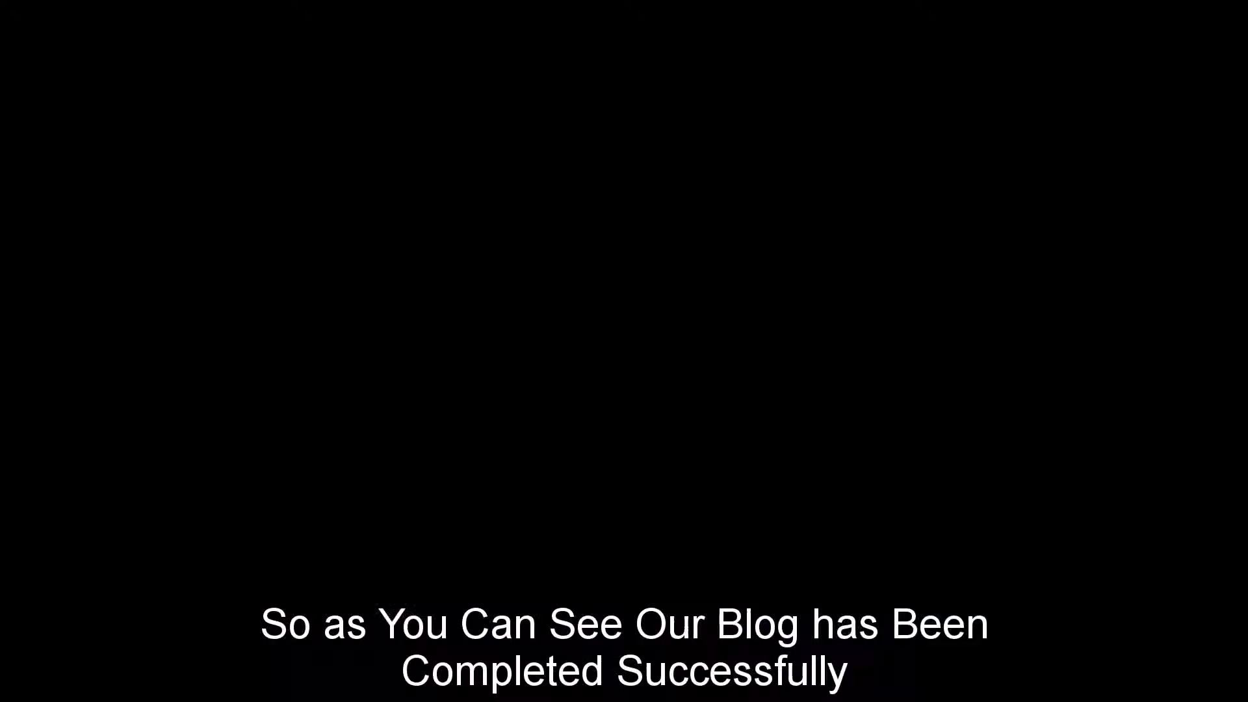